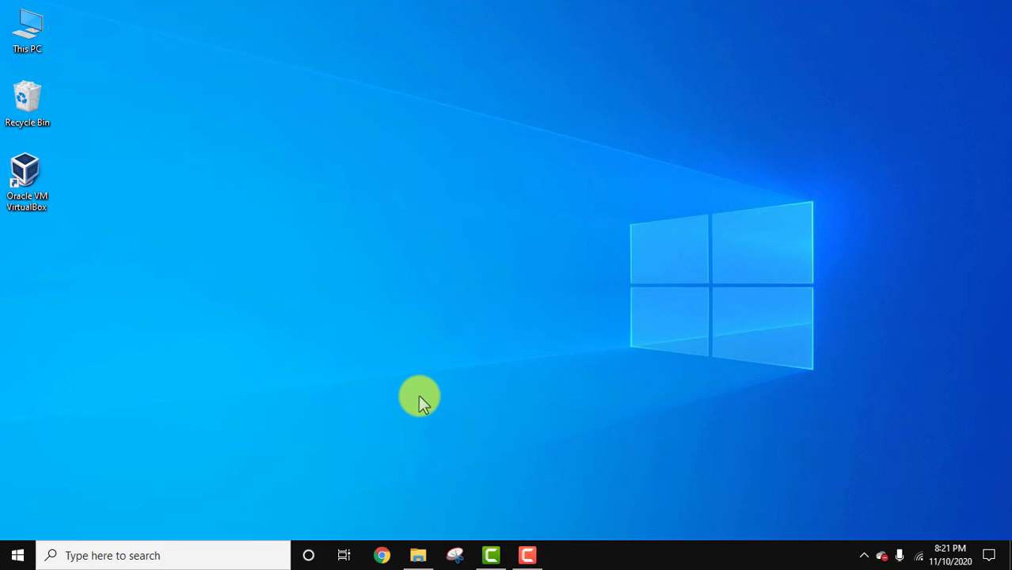
# Search Google for "visual studio" in Chrome and open the official visualstudio.microsoft.com site
pyautogui.click(384, 556)
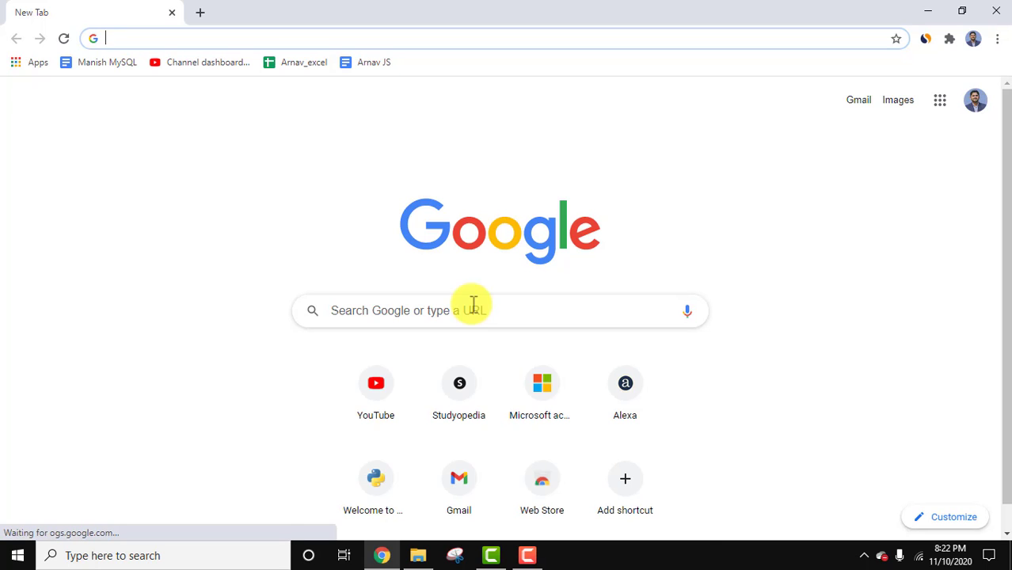
pyautogui.click(474, 306)
pyautogui.write('visual studio')
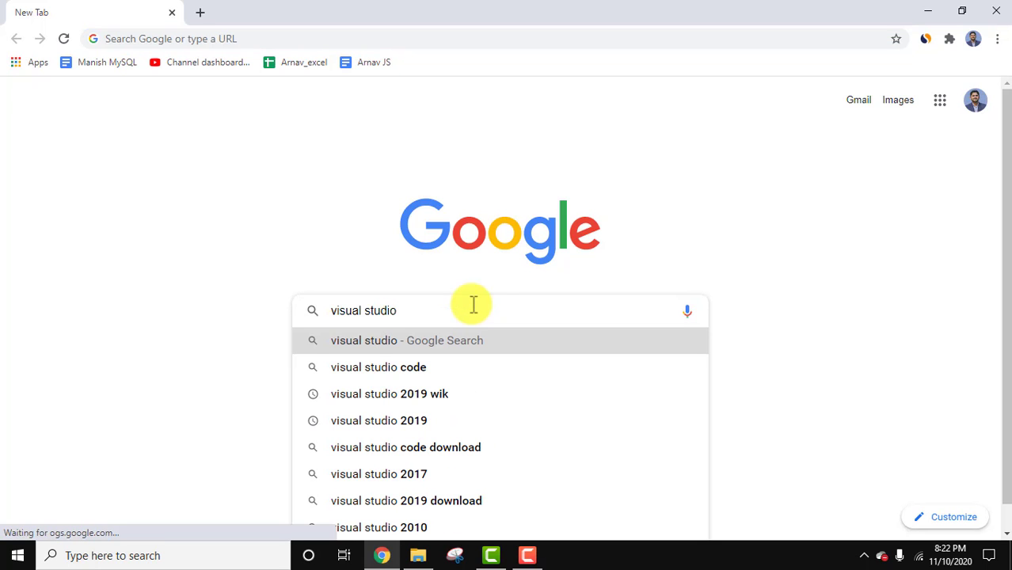
pyautogui.press('Return')
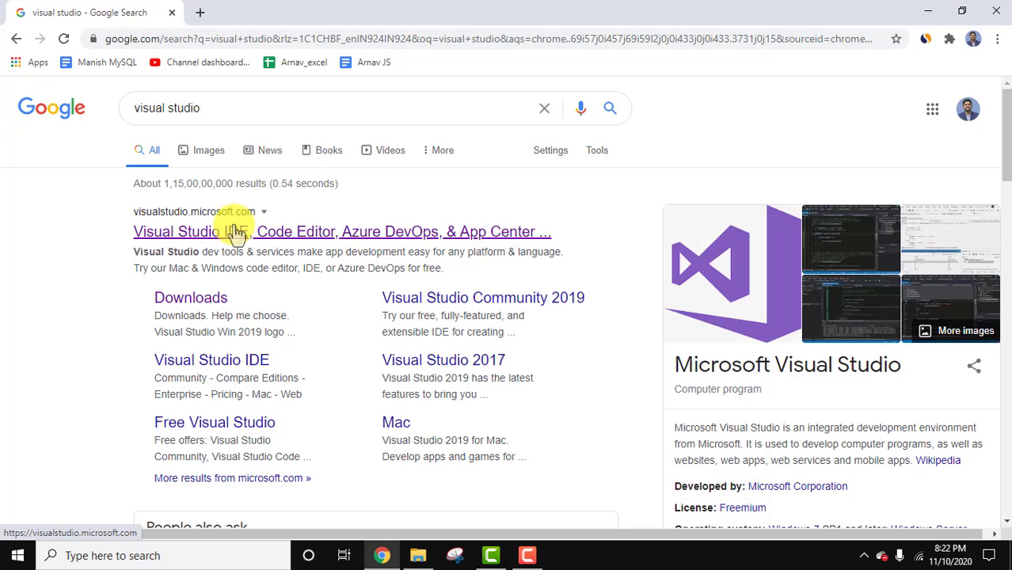
pyautogui.click(238, 232)
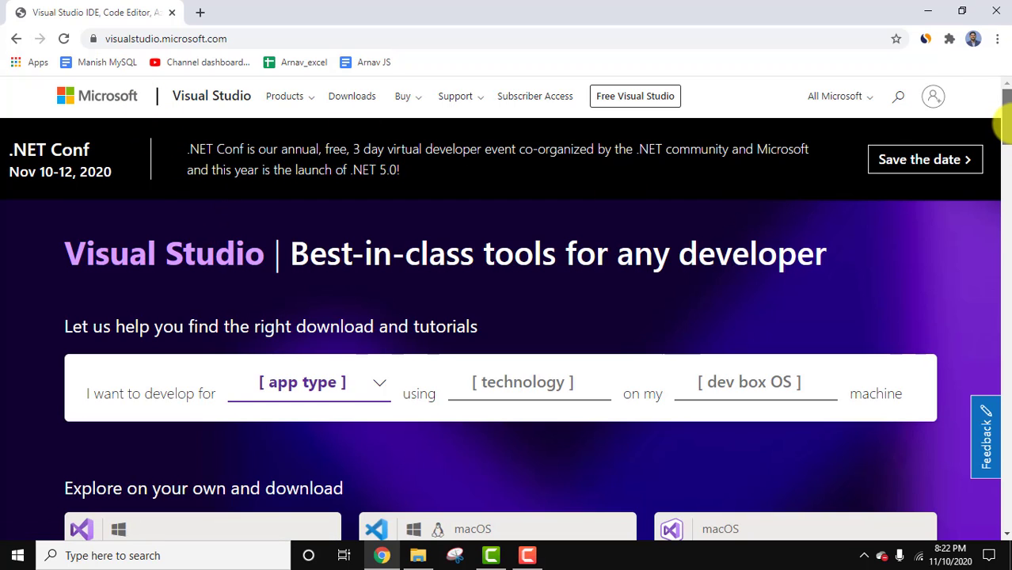
# Download the Visual Studio Community 2019 installer for Windows
pyautogui.moveTo(1006, 123); pyautogui.dragTo(1006, 166)
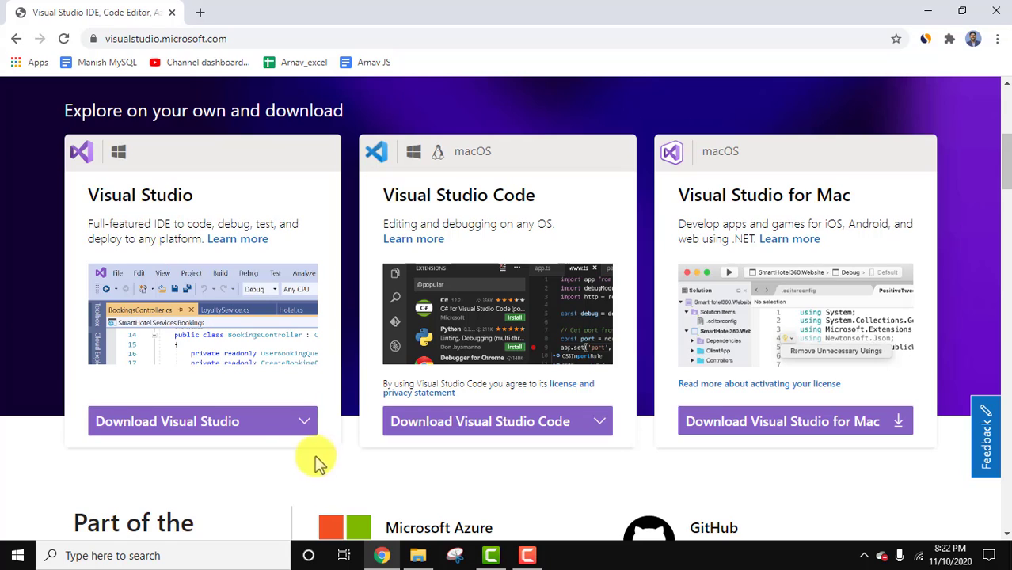
pyautogui.click(303, 428)
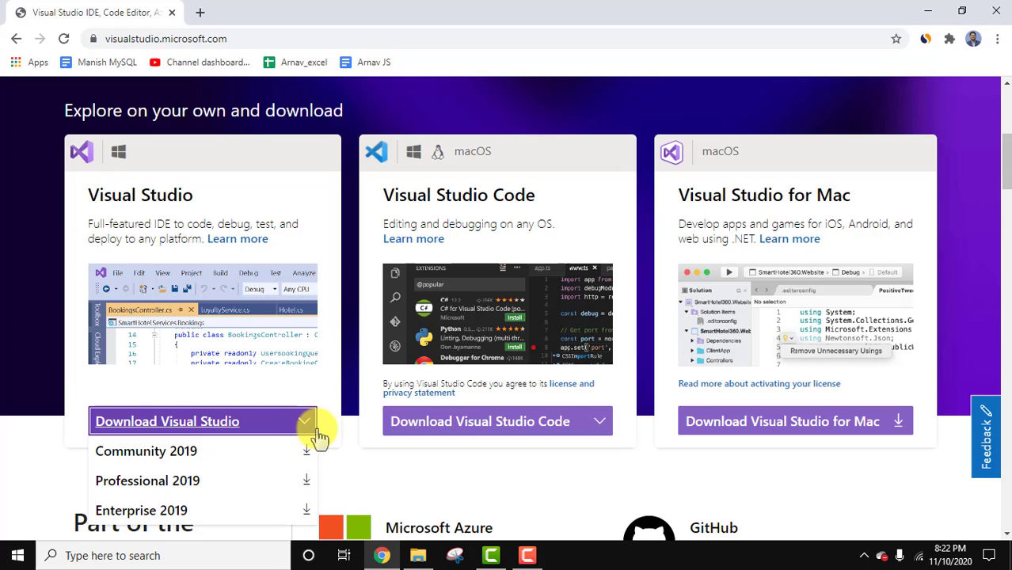
pyautogui.click(198, 458)
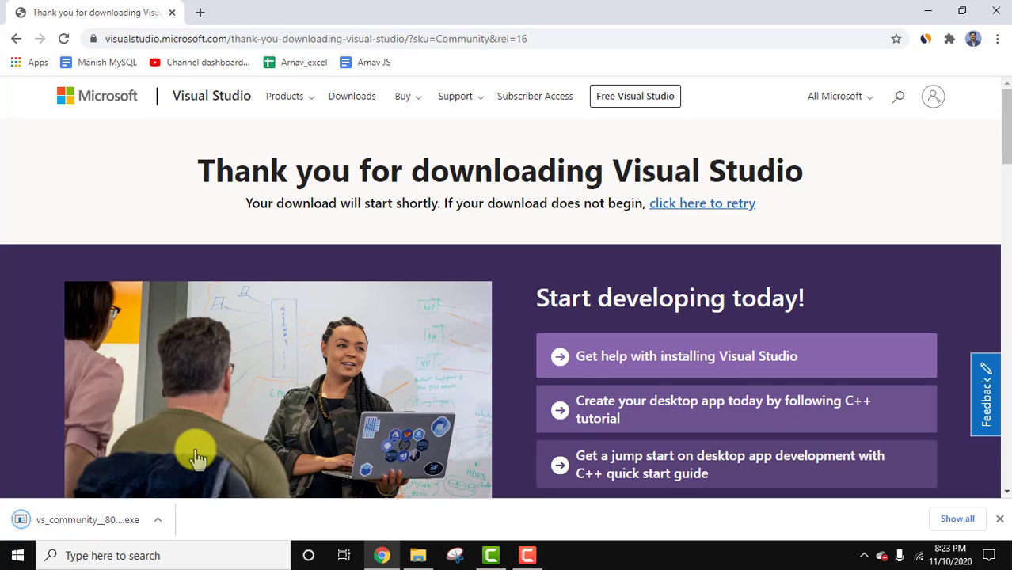
# Run the downloaded vs_community installer, minimize the browser and continue past the licence notice
pyautogui.click(159, 522)
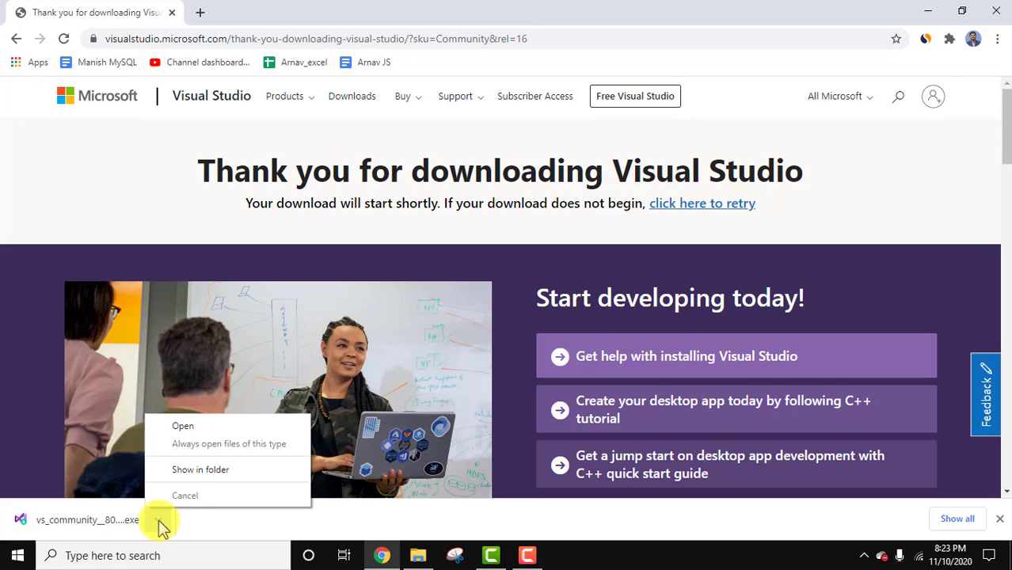
pyautogui.click(236, 430)
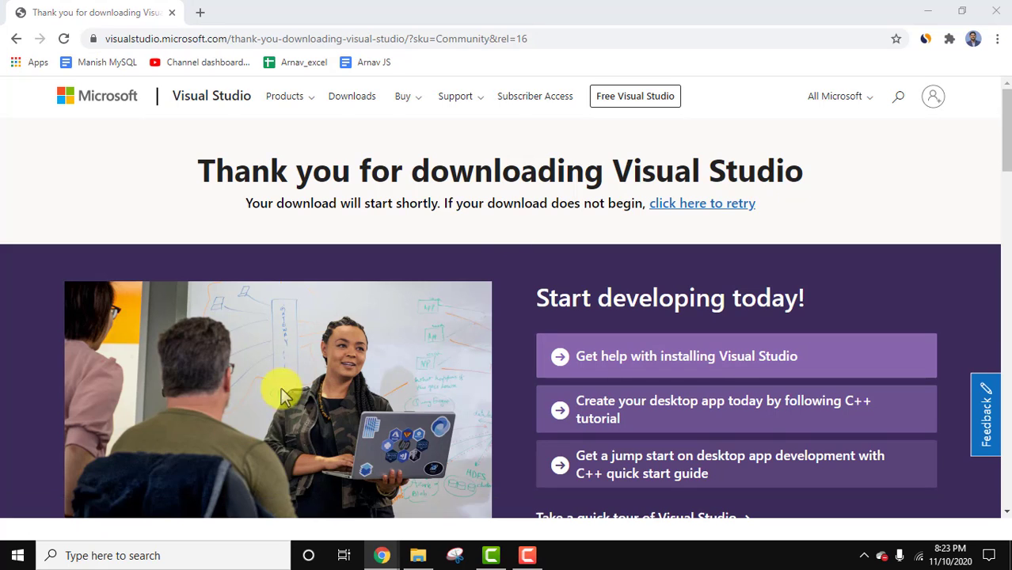
pyautogui.click(928, 12)
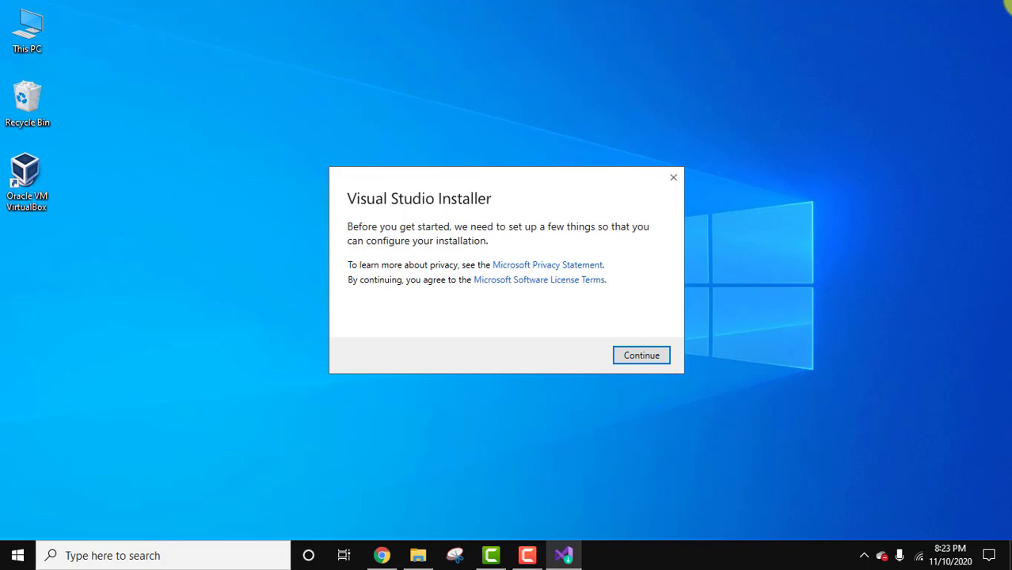
pyautogui.click(648, 358)
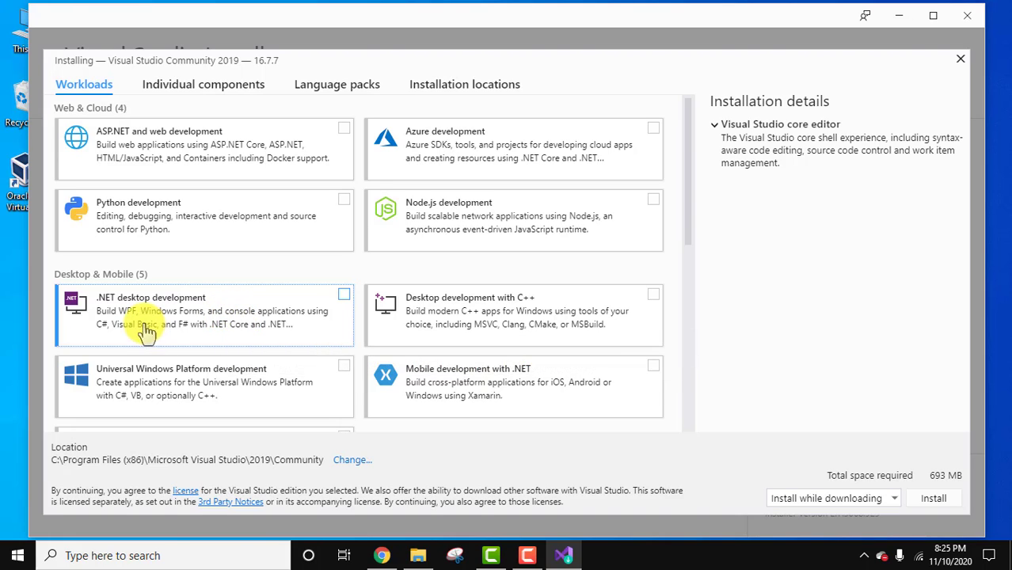
# Choose the .NET desktop development workload and install Visual Studio with the Install while downloading option
pyautogui.click(281, 325)
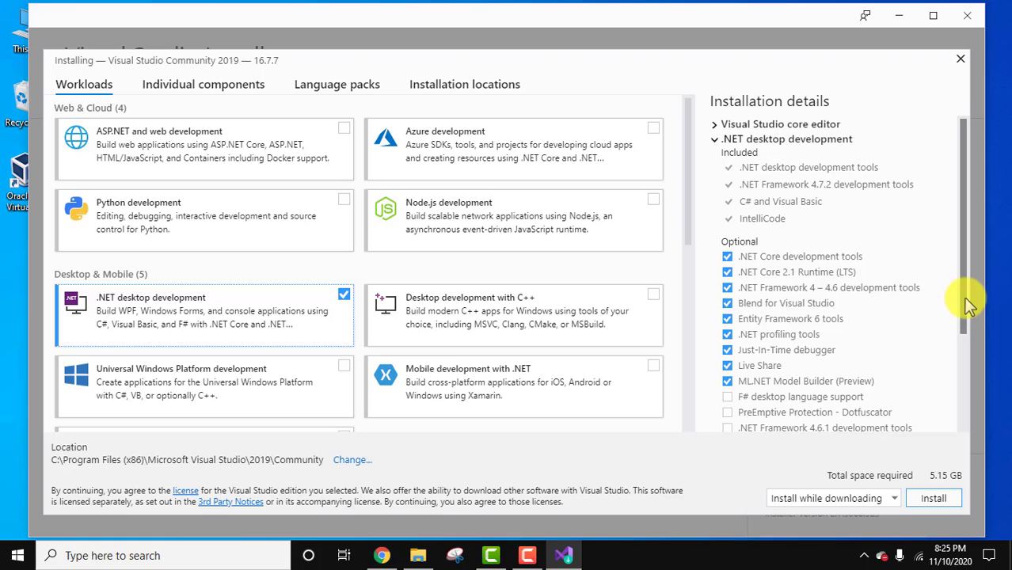
pyautogui.scroll(-1, 968, 301)
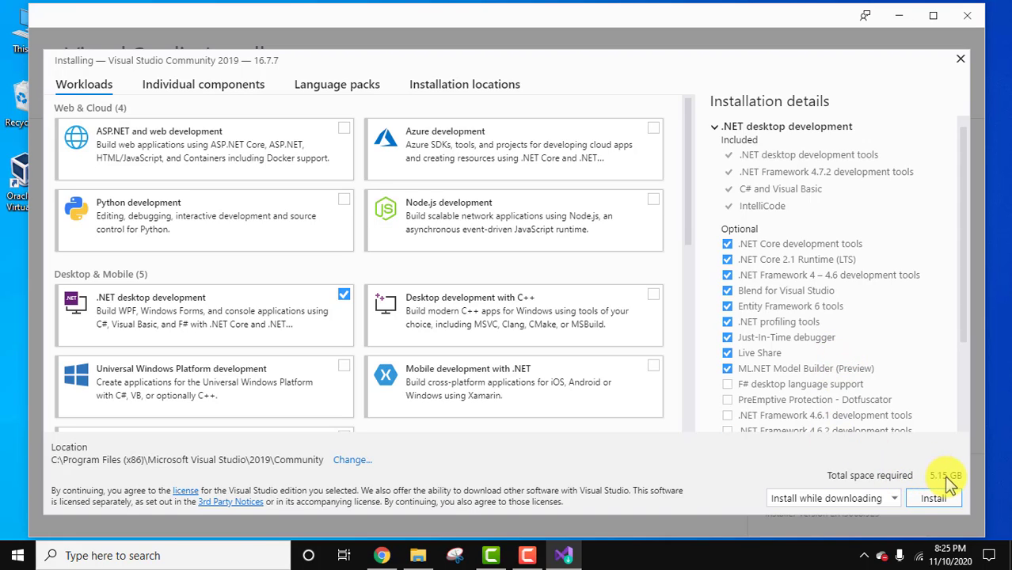
pyautogui.click(893, 502)
pyautogui.click(894, 503)
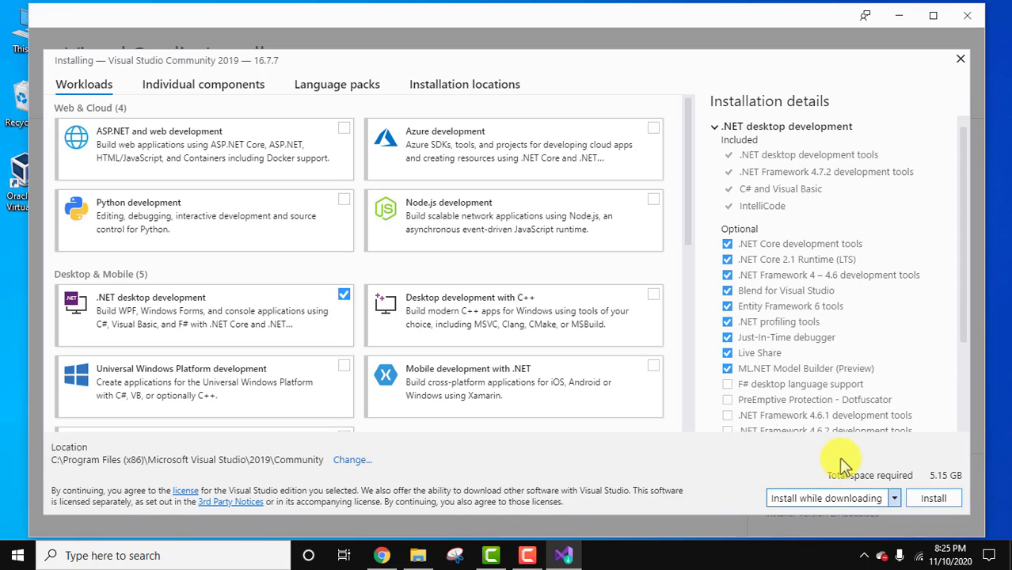
pyautogui.click(934, 504)
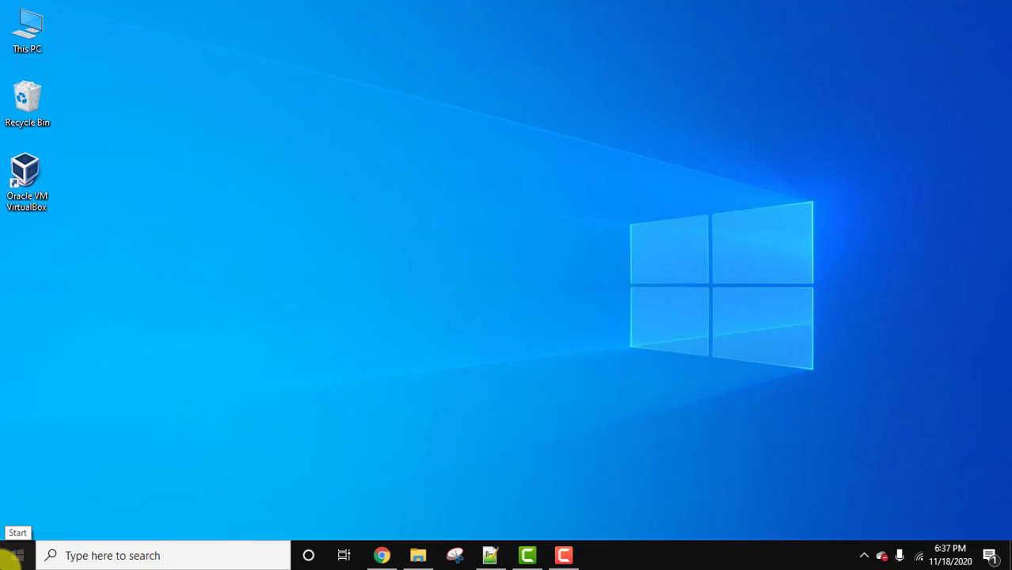
# Find and launch Visual Studio 2019 through Windows search, skipping the account sign-in
pyautogui.click(9, 559)
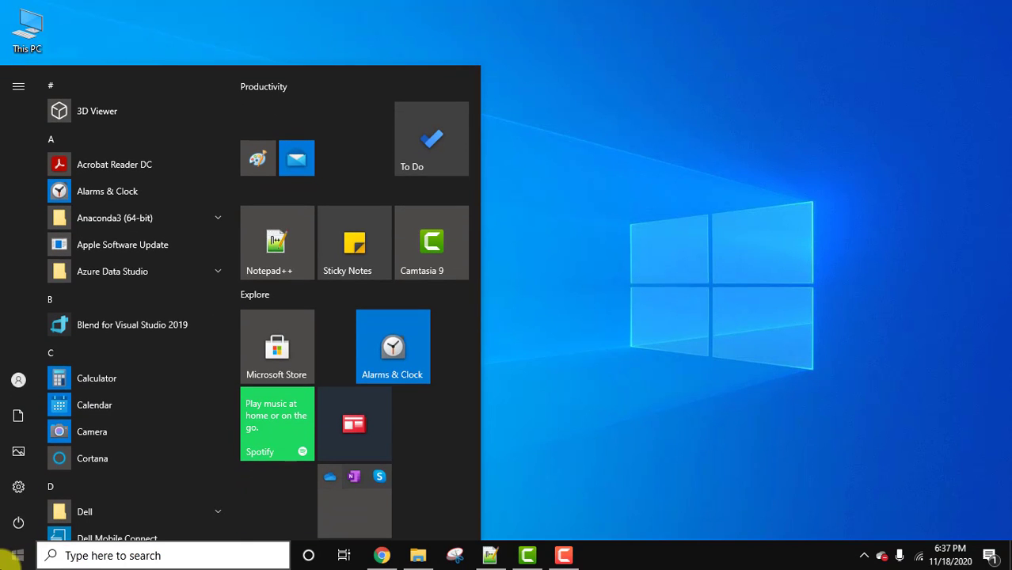
pyautogui.write('visual studio')
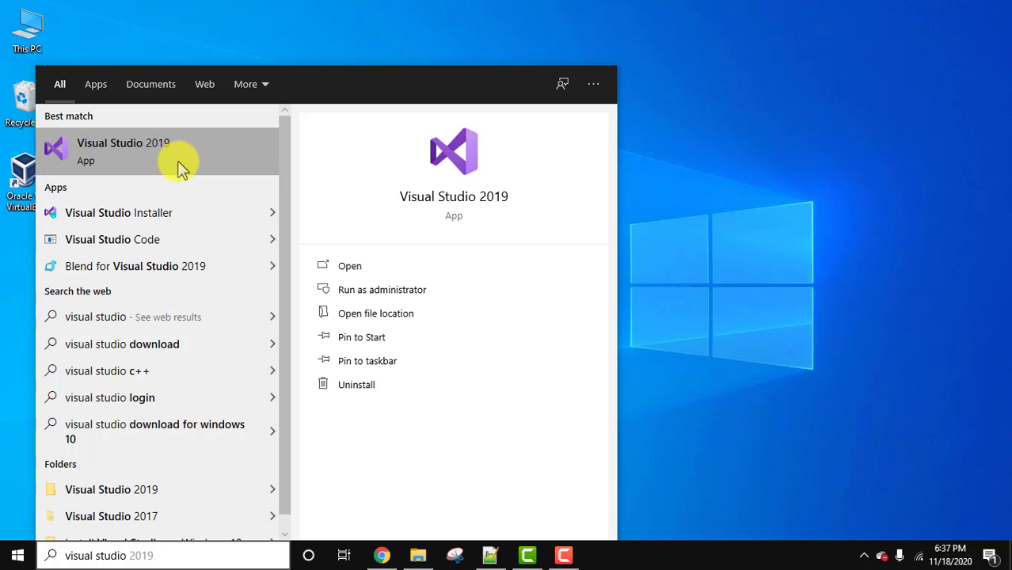
pyautogui.click(180, 165)
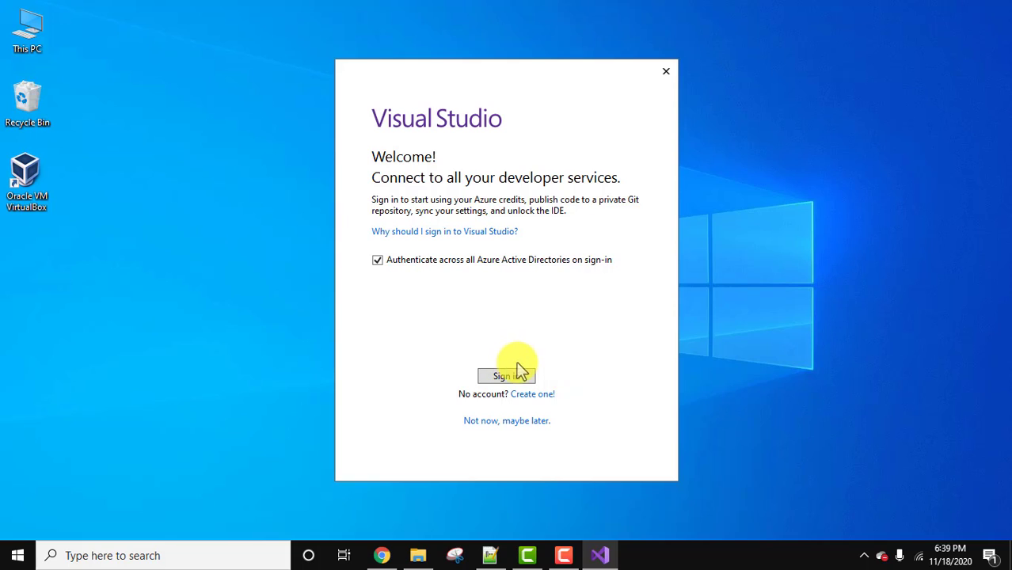
pyautogui.click(538, 428)
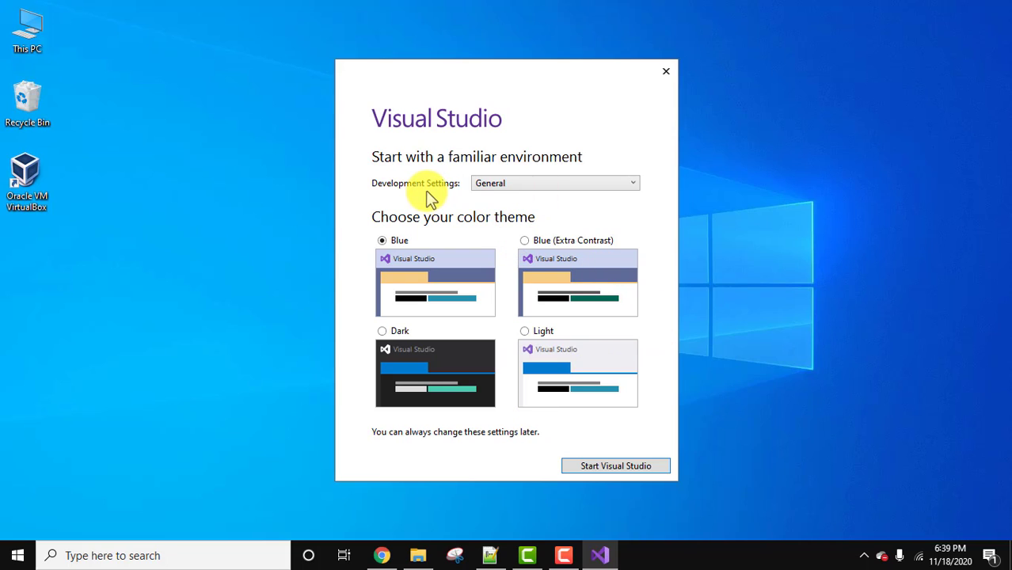
# Start Visual Studio with the General development settings and Blue color theme, and continue without code
pyautogui.click(572, 191)
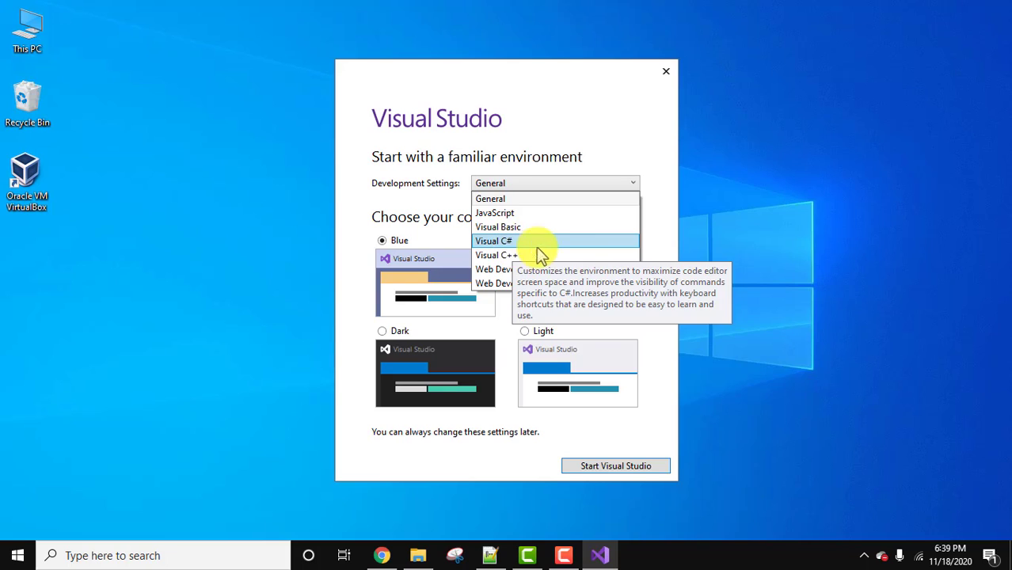
pyautogui.click(616, 141)
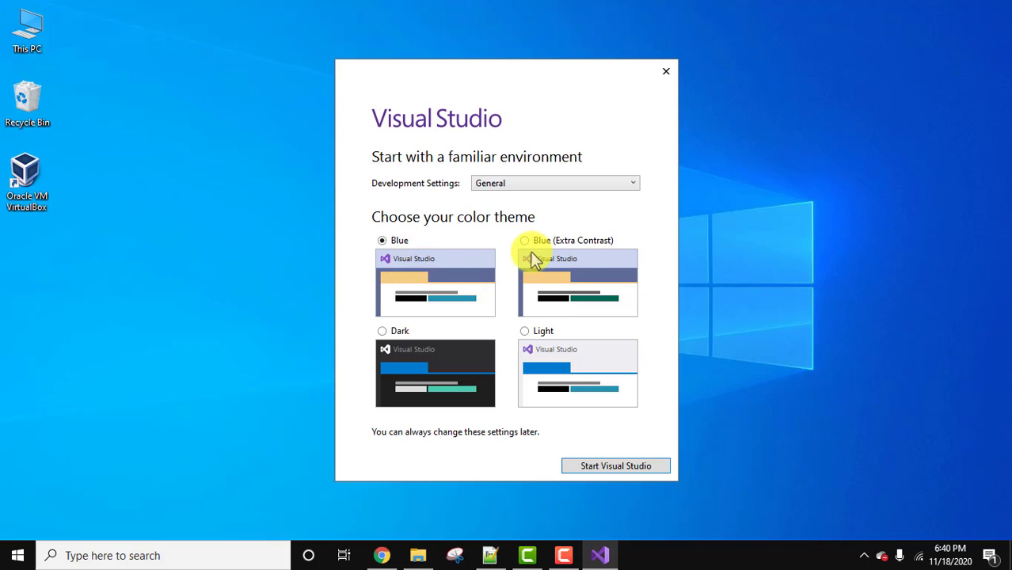
pyautogui.click(633, 467)
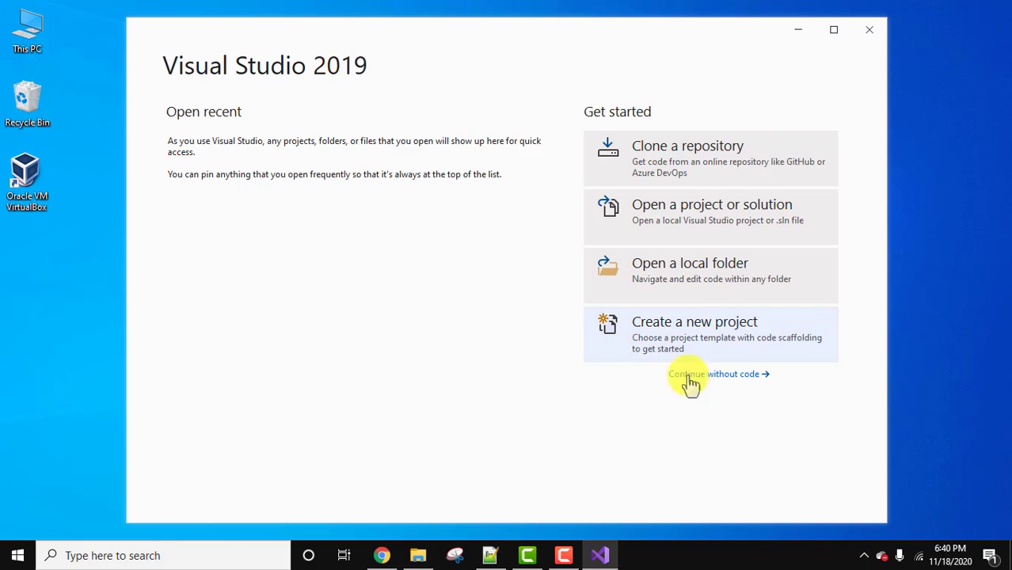
pyautogui.click(744, 377)
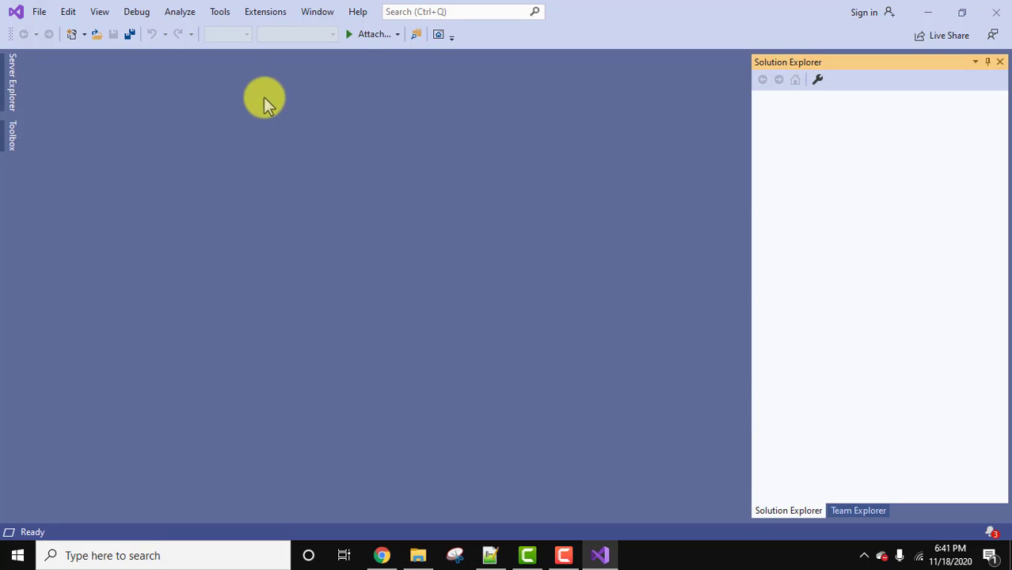
# Start a new project from the C# Console App (.NET Framework) template
pyautogui.click(40, 13)
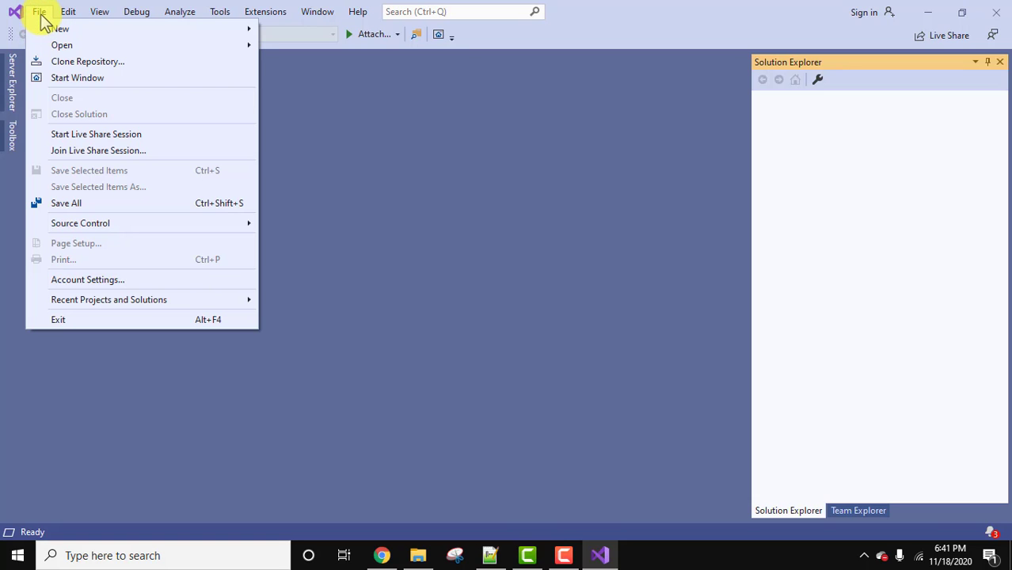
pyautogui.moveTo(96, 30)
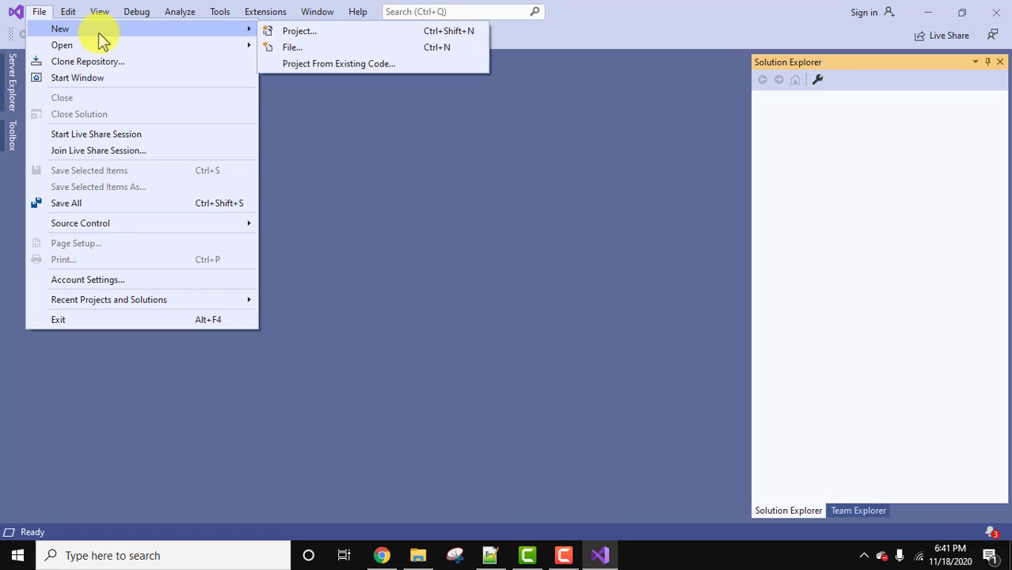
pyautogui.click(296, 32)
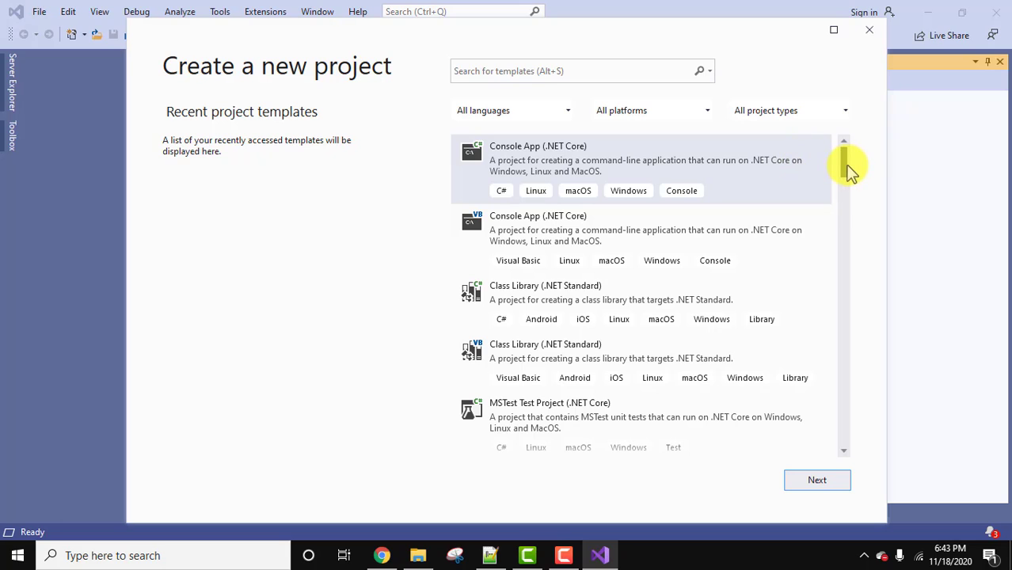
pyautogui.moveTo(850, 170); pyautogui.dragTo(836, 255)
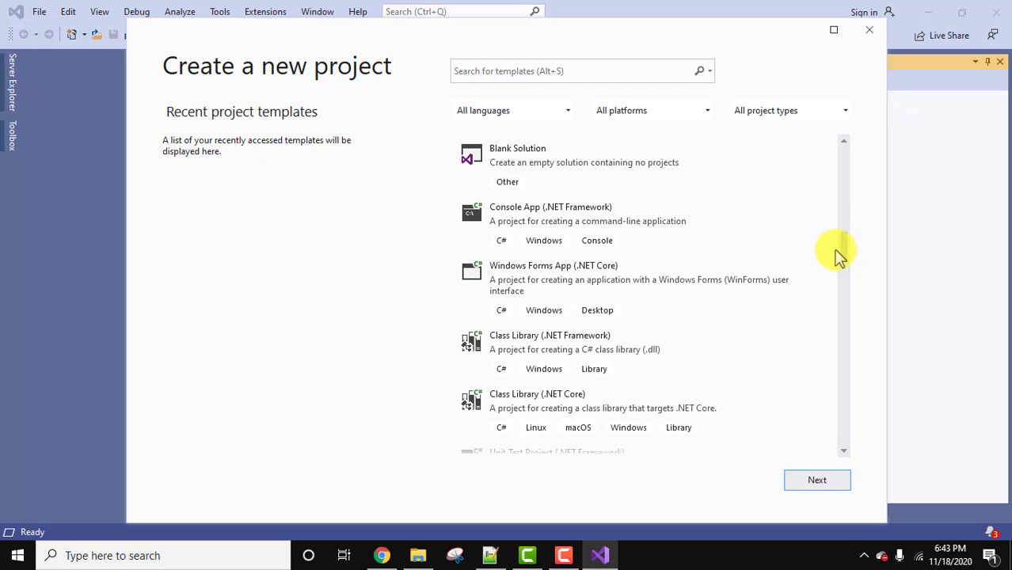
pyautogui.click(576, 218)
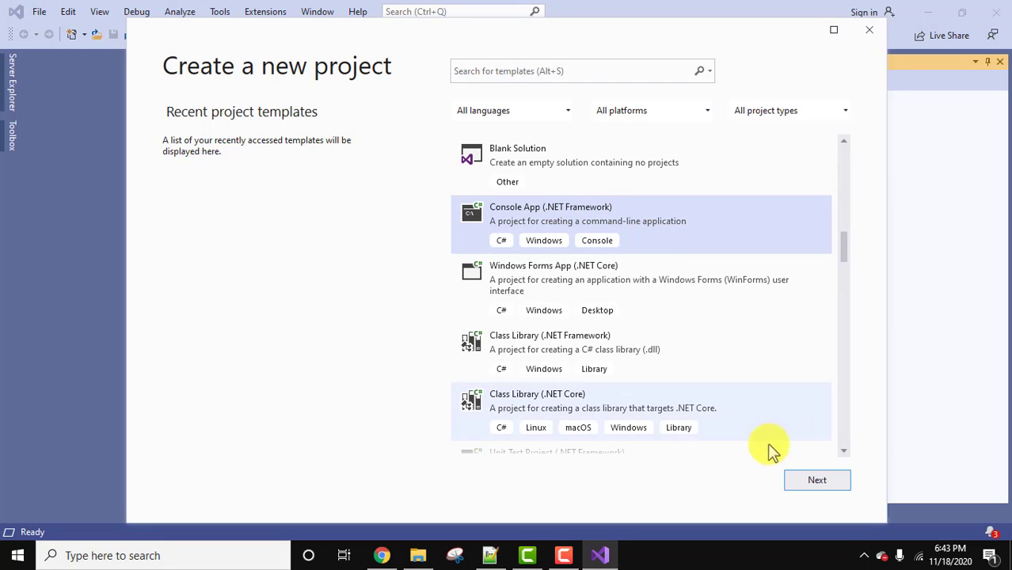
pyautogui.click(824, 488)
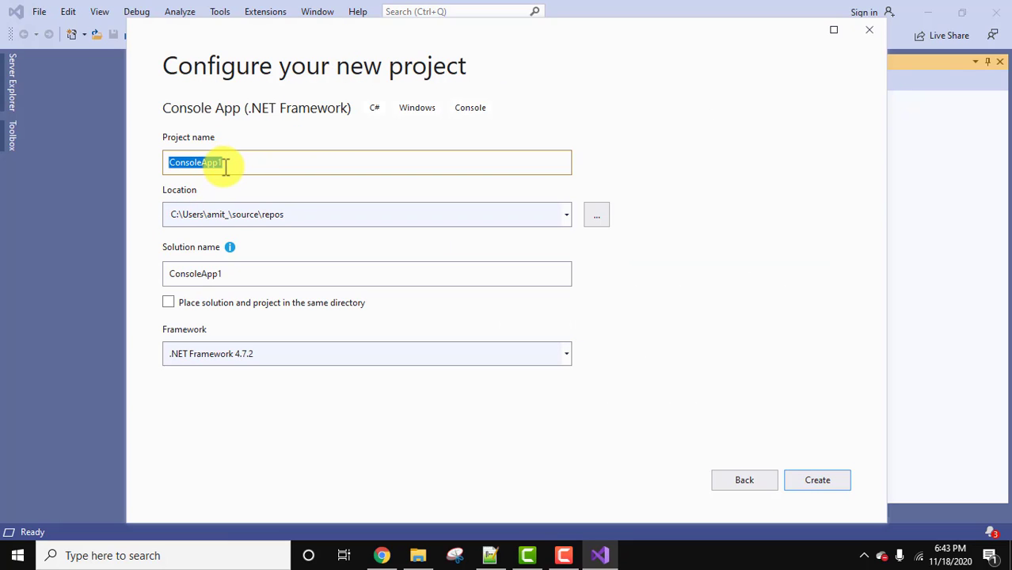
# Name the project AmitConsoleApp, keep .NET Framework 4.7.2 as the framework and create it
pyautogui.click(226, 165)
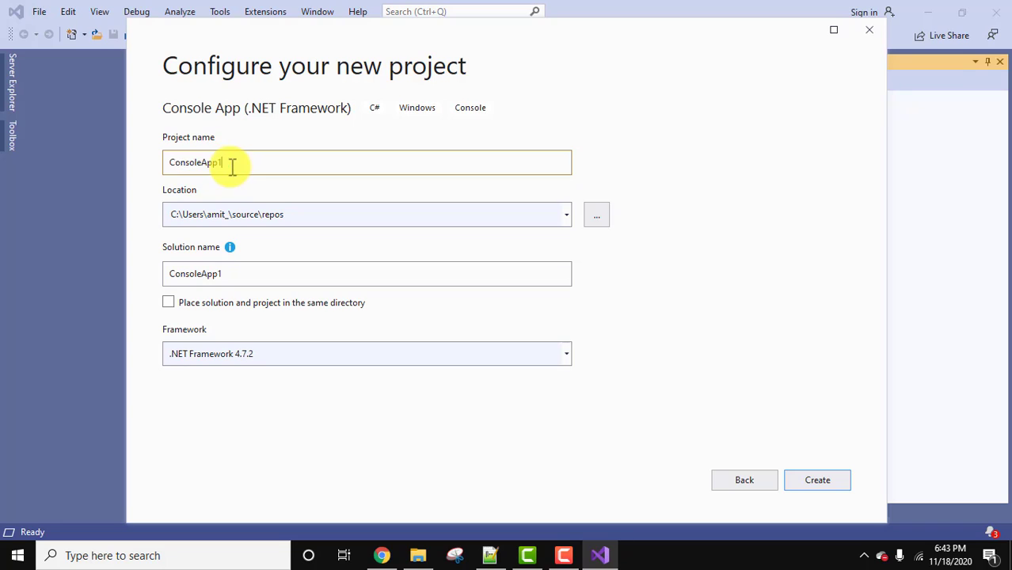
pyautogui.click(172, 164)
pyautogui.write('A')
pyautogui.write('mit')
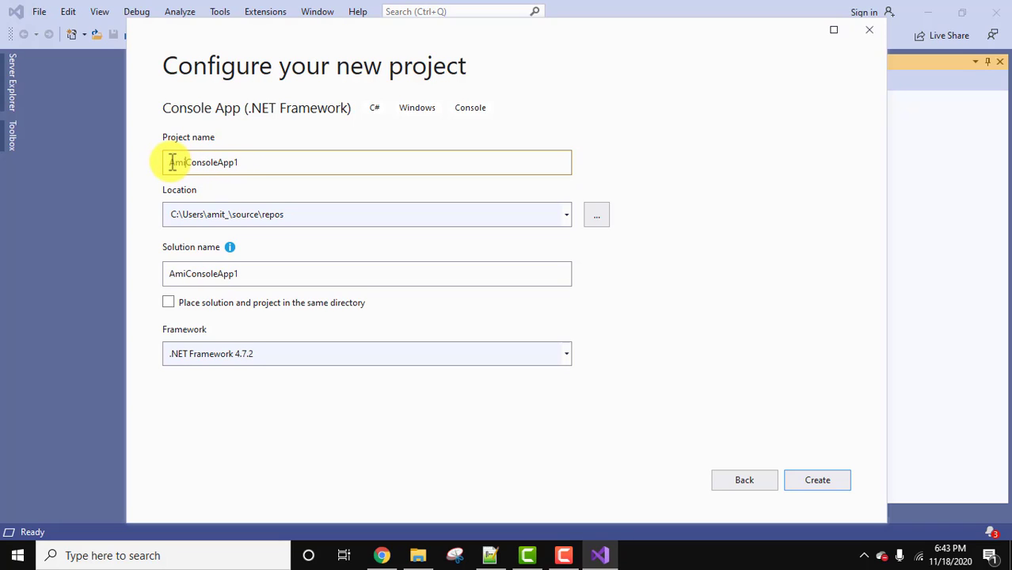
pyautogui.click(251, 162)
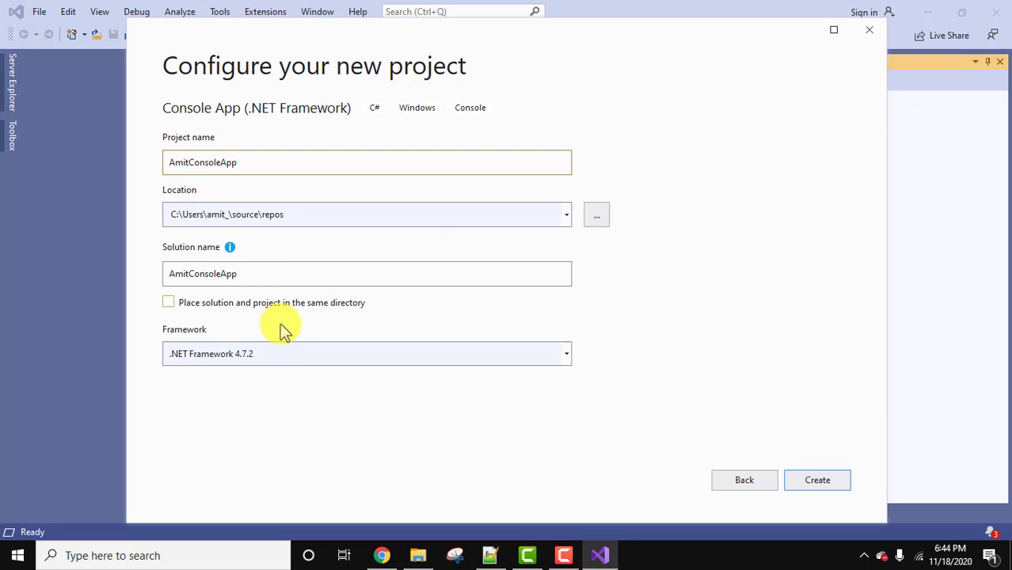
pyautogui.click(289, 356)
pyautogui.click(289, 355)
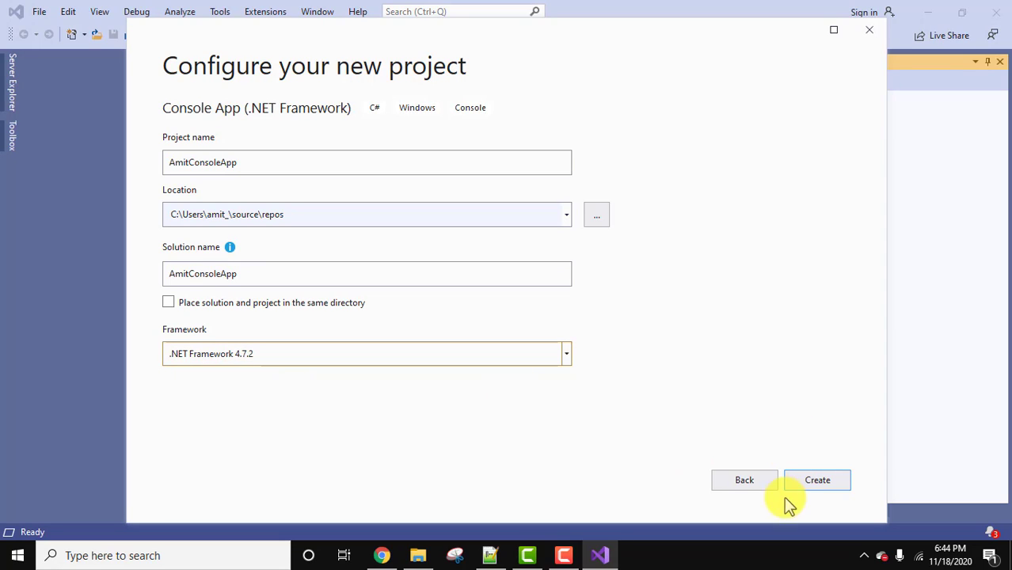
pyautogui.click(824, 490)
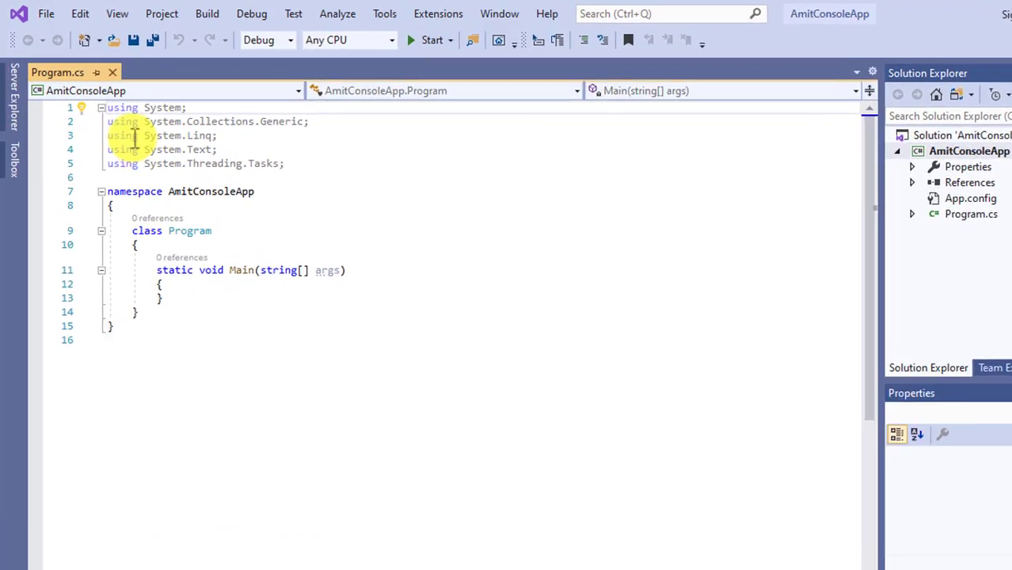
# Highlight the "using System;" line in Program.cs to examine it
pyautogui.moveTo(94, 94)
pyautogui.moveTo(169, 170); pyautogui.dragTo(294, 164)
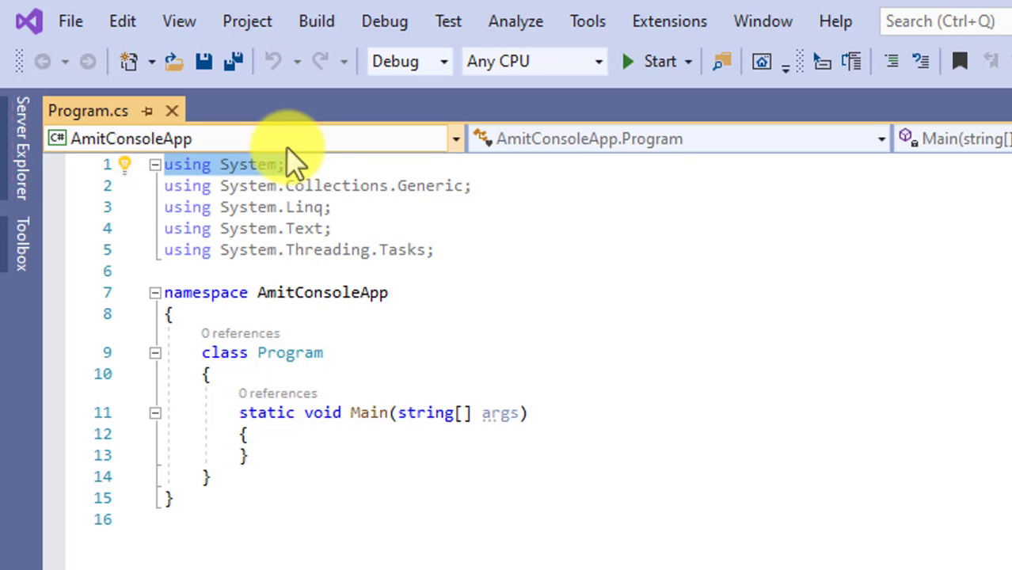
# Examine the AmitConsoleApp namespace, the Program class and the Main method declarations in Program.cs by highlighting them
pyautogui.click(325, 186)
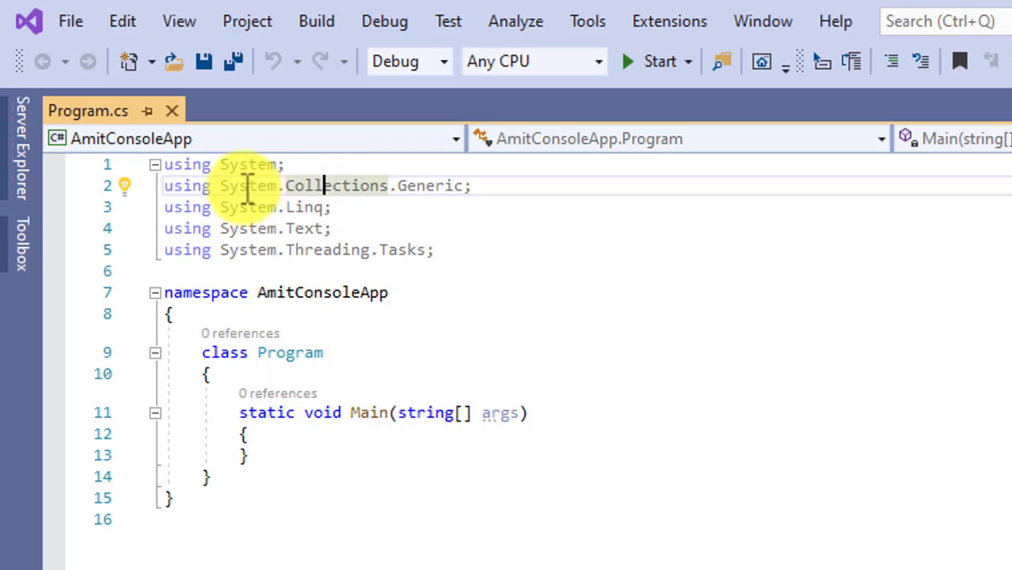
pyautogui.doubleClick(224, 292)
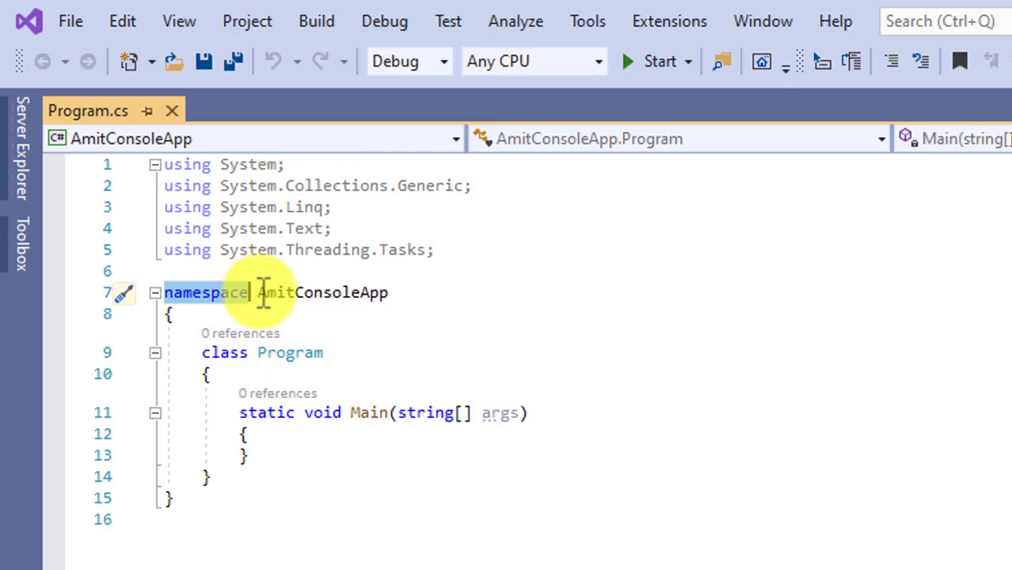
pyautogui.moveTo(264, 293); pyautogui.dragTo(391, 294)
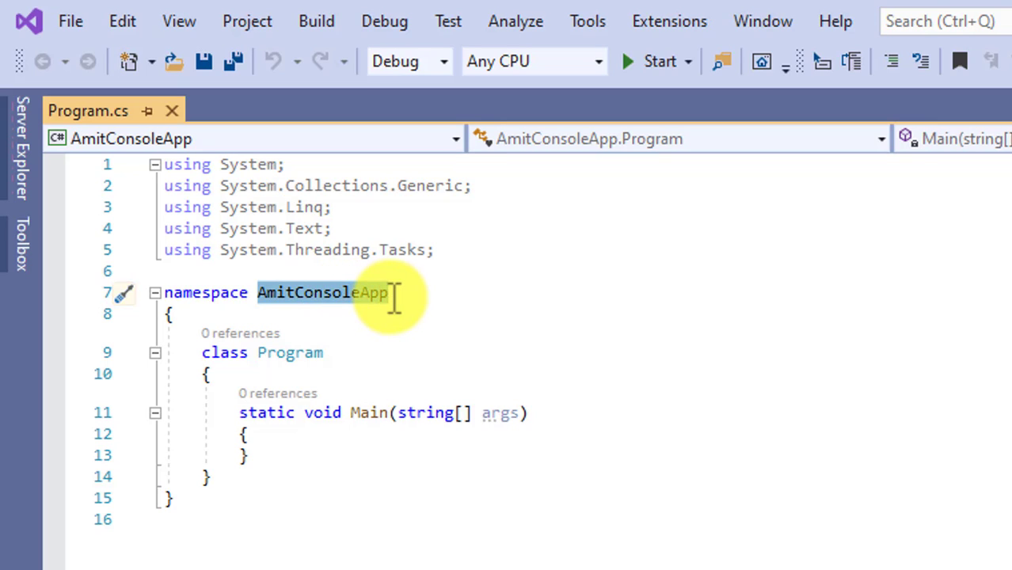
pyautogui.click(332, 315)
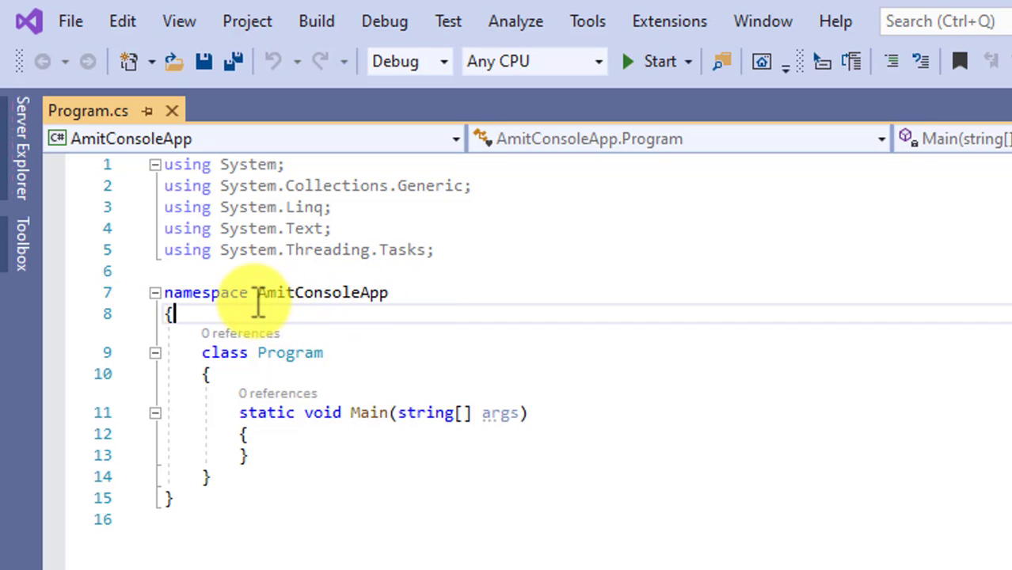
pyautogui.moveTo(258, 301); pyautogui.dragTo(398, 292)
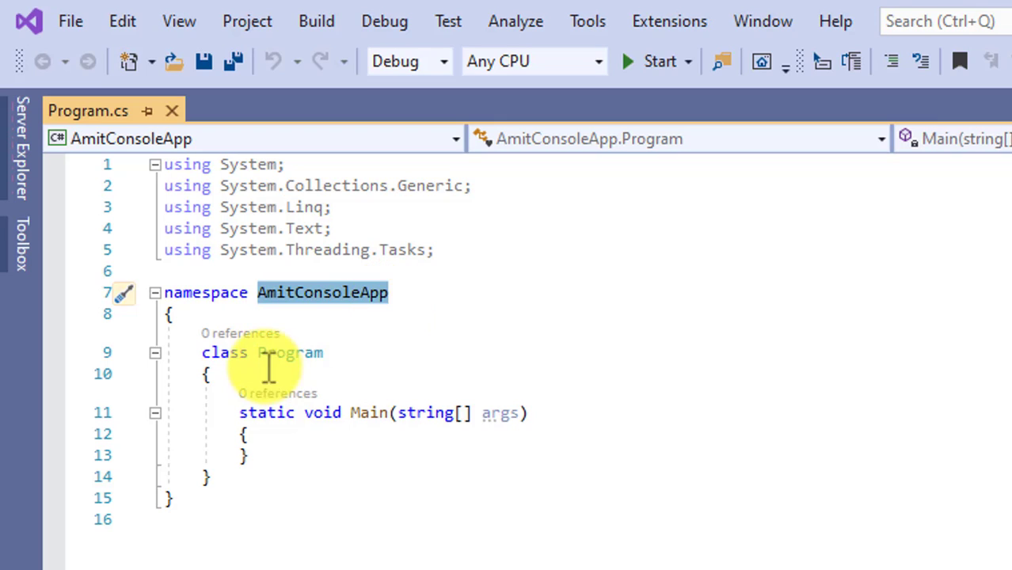
pyautogui.doubleClick(277, 353)
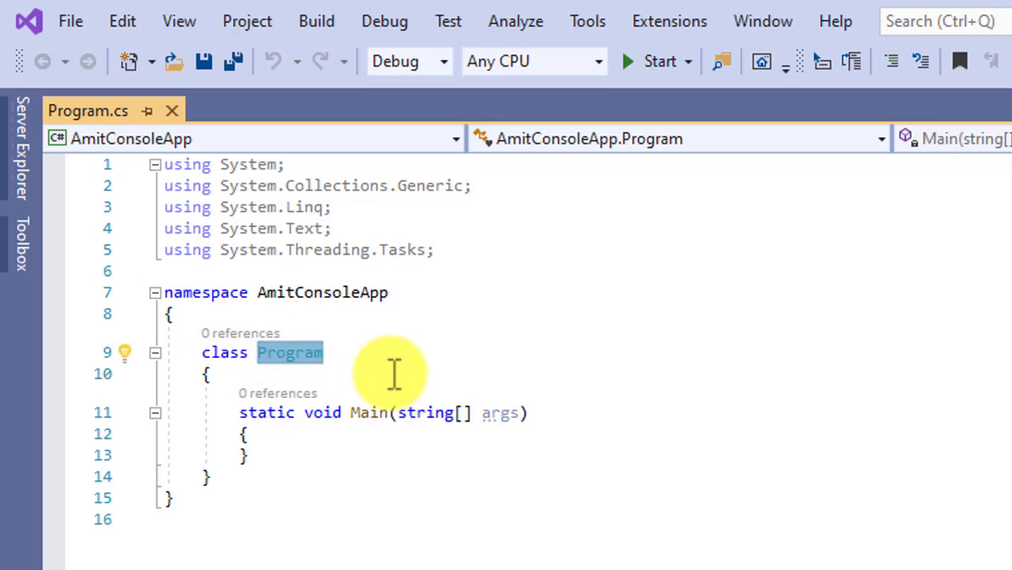
pyautogui.click(395, 373)
pyautogui.moveTo(202, 353); pyautogui.dragTo(321, 351)
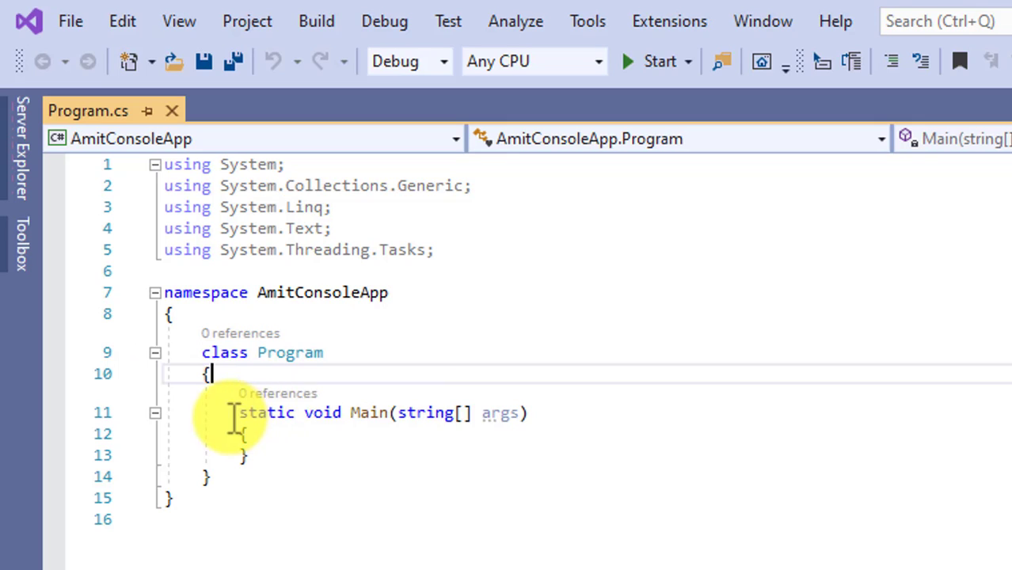
pyautogui.moveTo(231, 413); pyautogui.dragTo(388, 420)
pyautogui.click(388, 419)
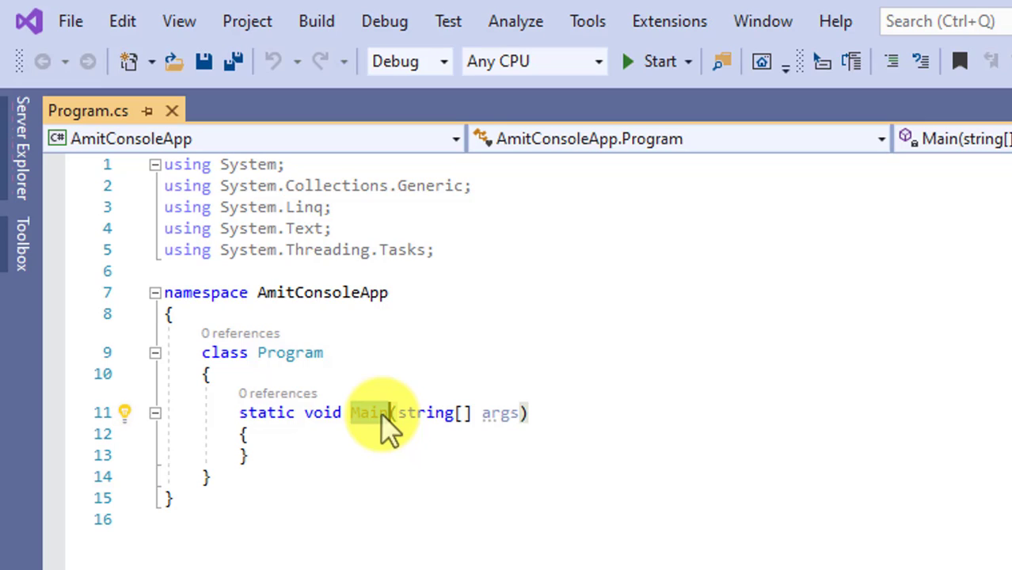
pyautogui.click(351, 419)
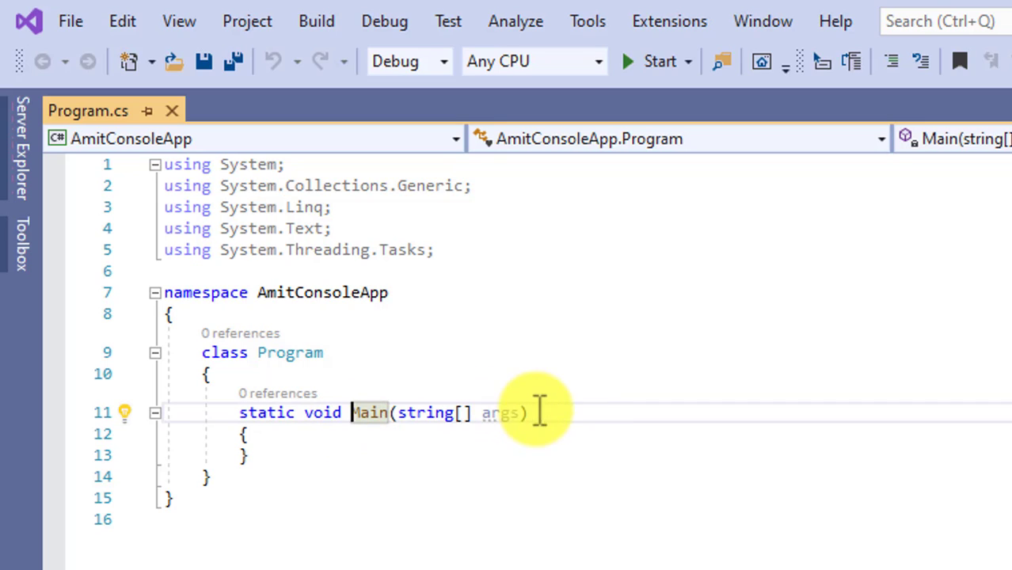
# Add an empty Console.WriteLine(); statement on a new line inside the body of the Main method
pyautogui.click(595, 411)
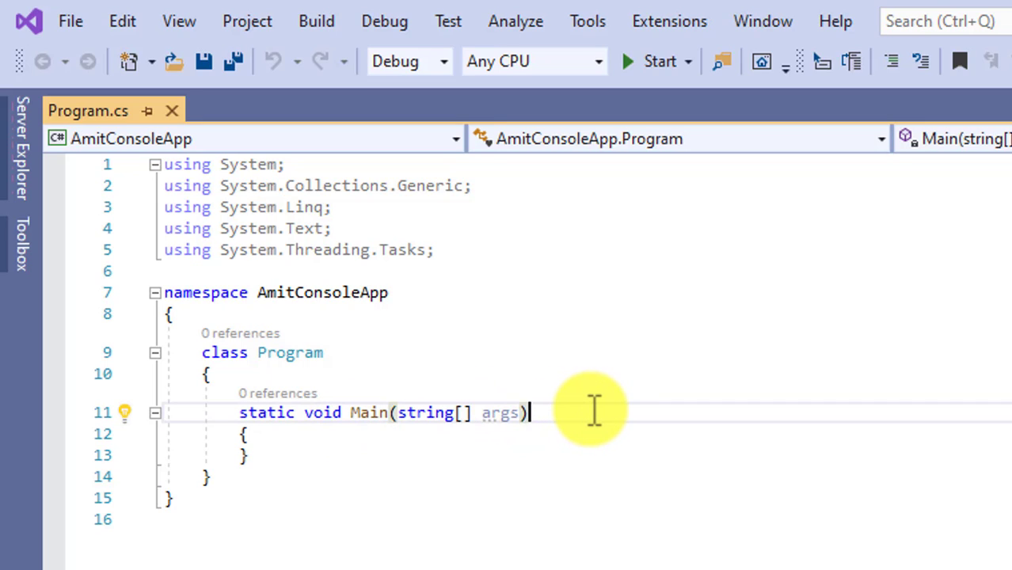
pyautogui.press('Down')
pyautogui.press('Return')
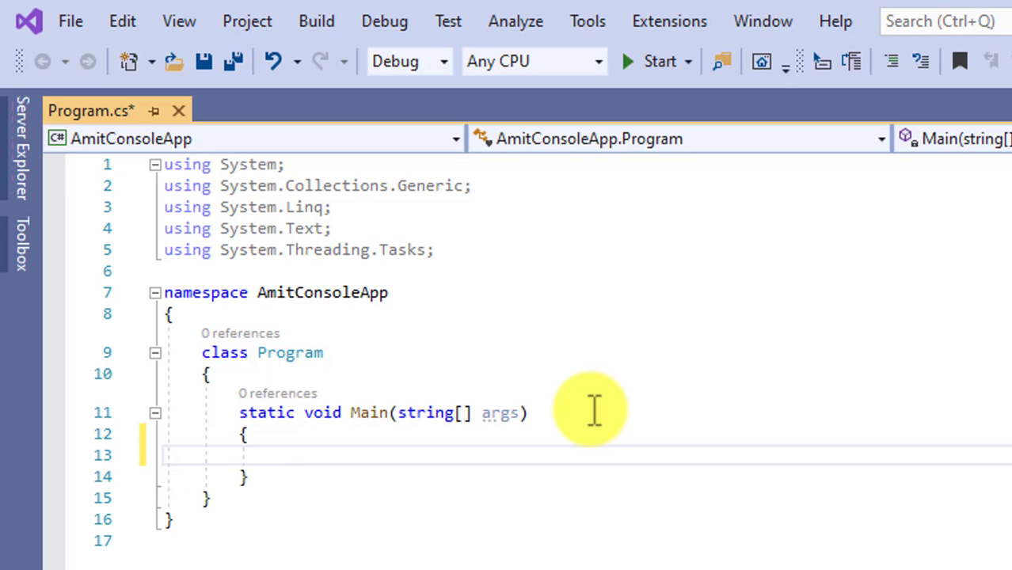
pyautogui.write('Console')
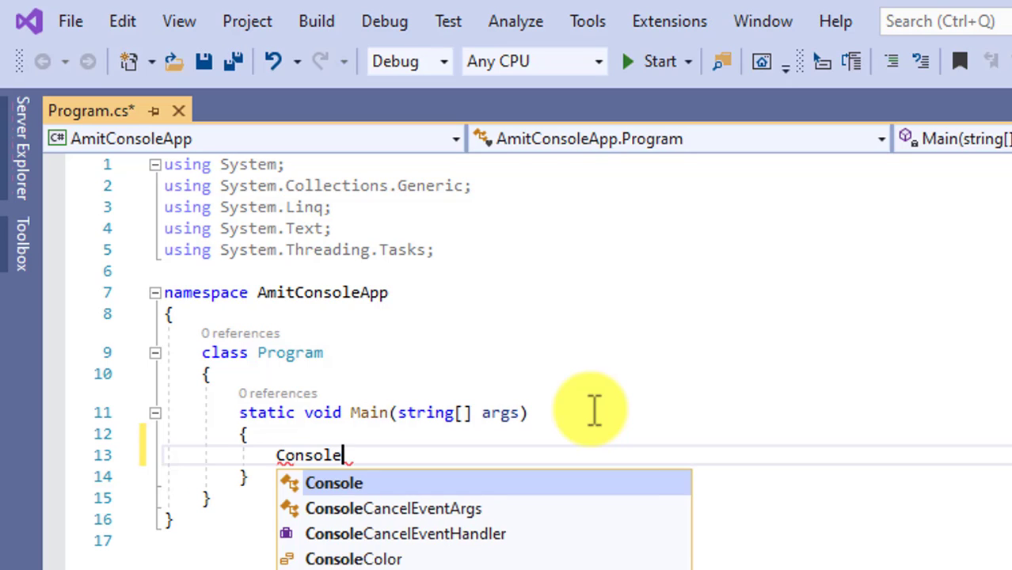
pyautogui.write('.WriteLine();')
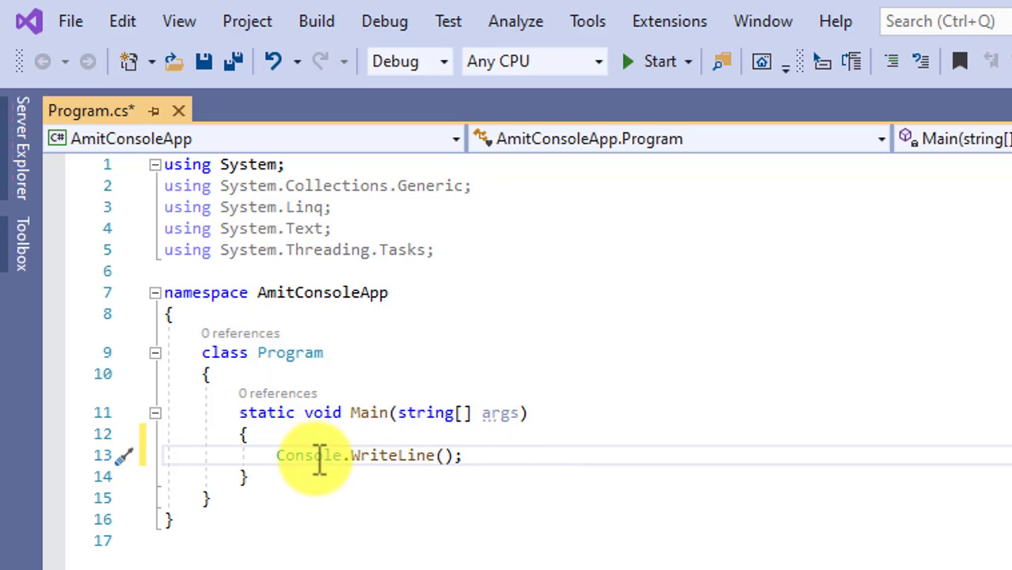
# Give the Console.WriteLine call the string argument "First C# Program..."
pyautogui.moveTo(319, 458)
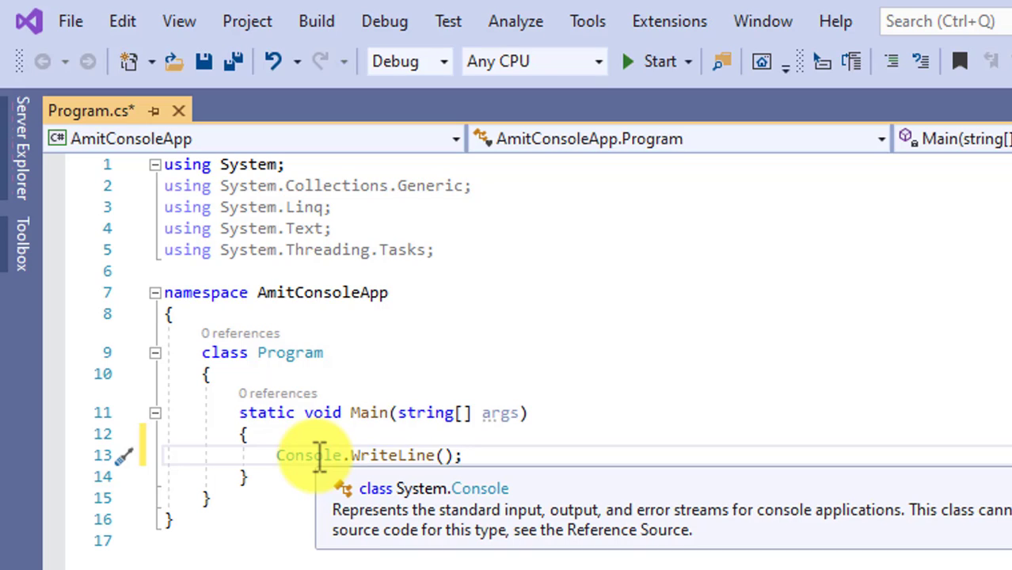
pyautogui.moveTo(383, 458)
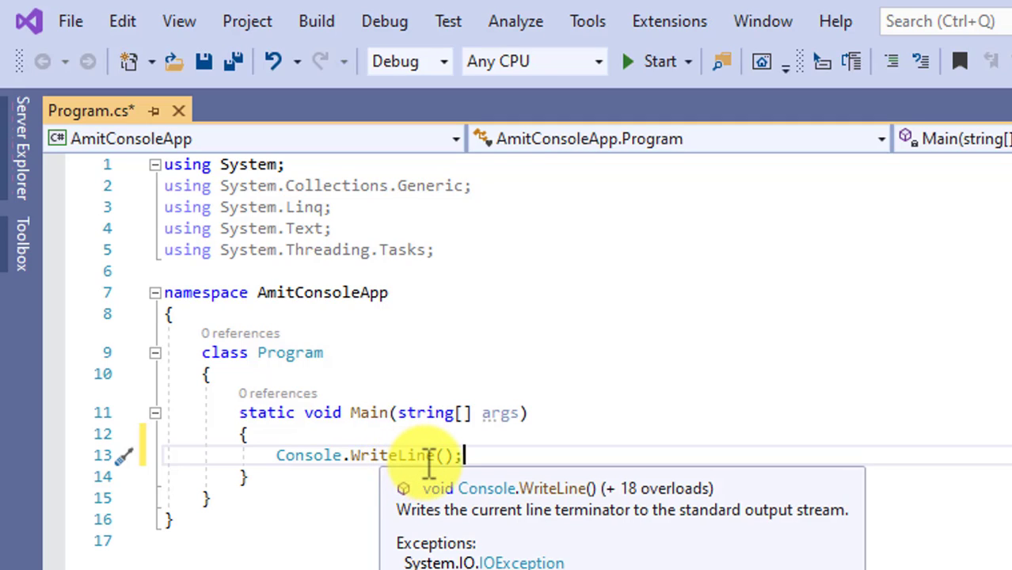
pyautogui.click(446, 458)
pyautogui.write('"')
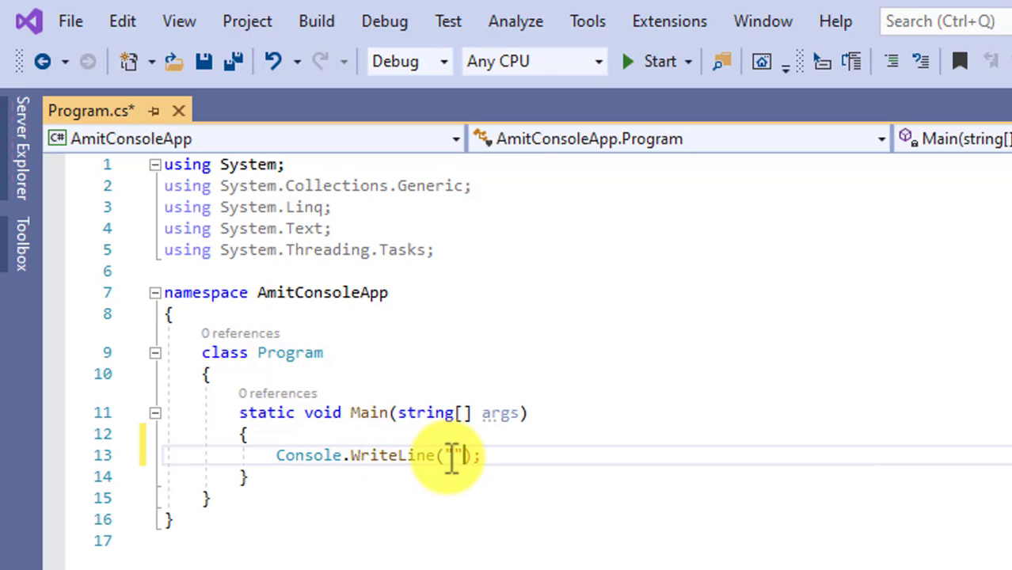
pyautogui.write('First c=C# Progra')
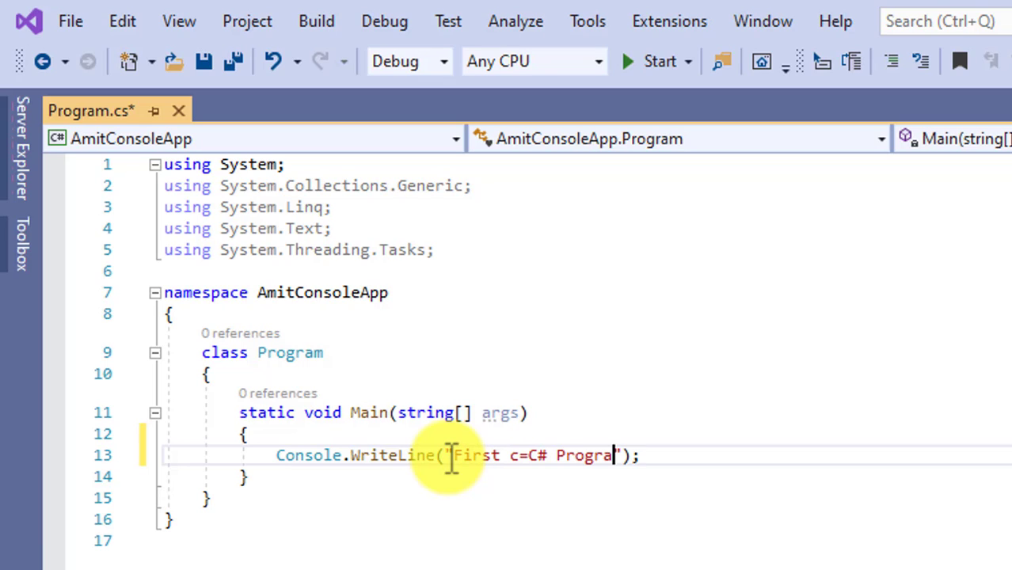
pyautogui.write('m...')
pyautogui.press('Left')
pyautogui.press('Left')
pyautogui.press('Left')
pyautogui.press('Left')
pyautogui.press('Left')
pyautogui.press('Left')
pyautogui.press('Left')
pyautogui.press('Left')
pyautogui.press('Left')
pyautogui.press('Left')
pyautogui.press('Left')
pyautogui.press('Left')
pyautogui.press('Left')
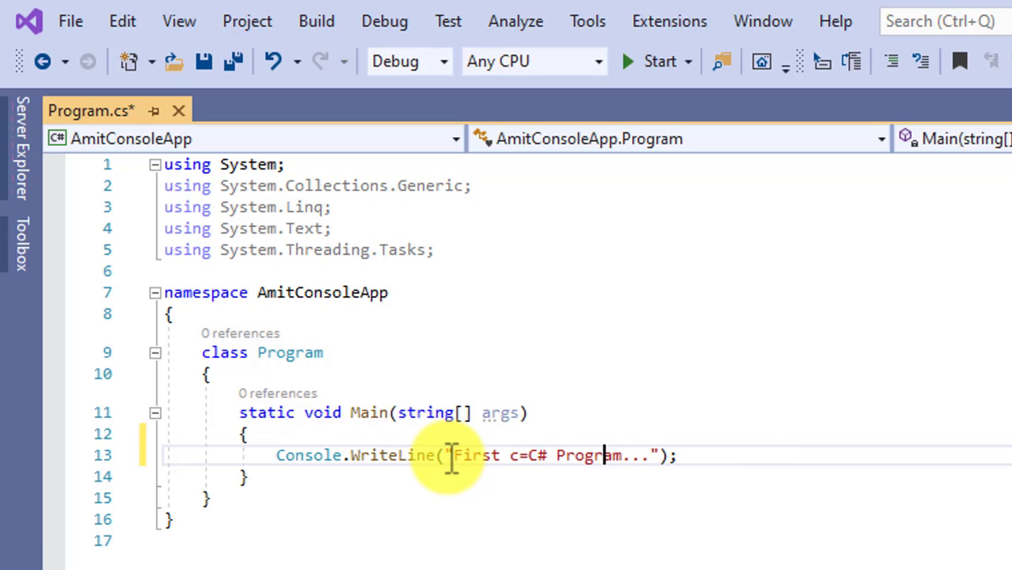
pyautogui.press('BackSpace')
pyautogui.press('BackSpace')
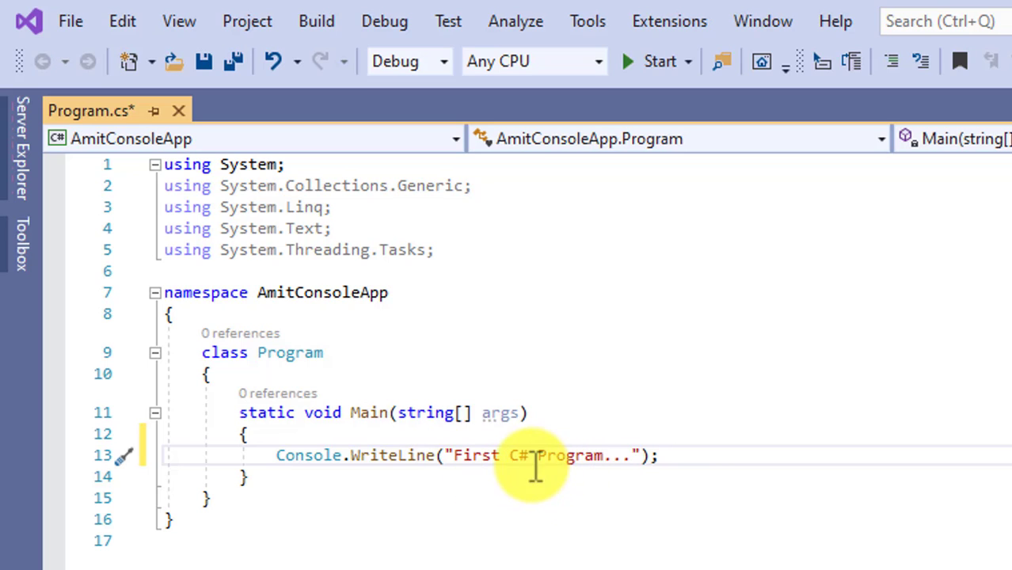
pyautogui.click(520, 458)
pyautogui.click(633, 458)
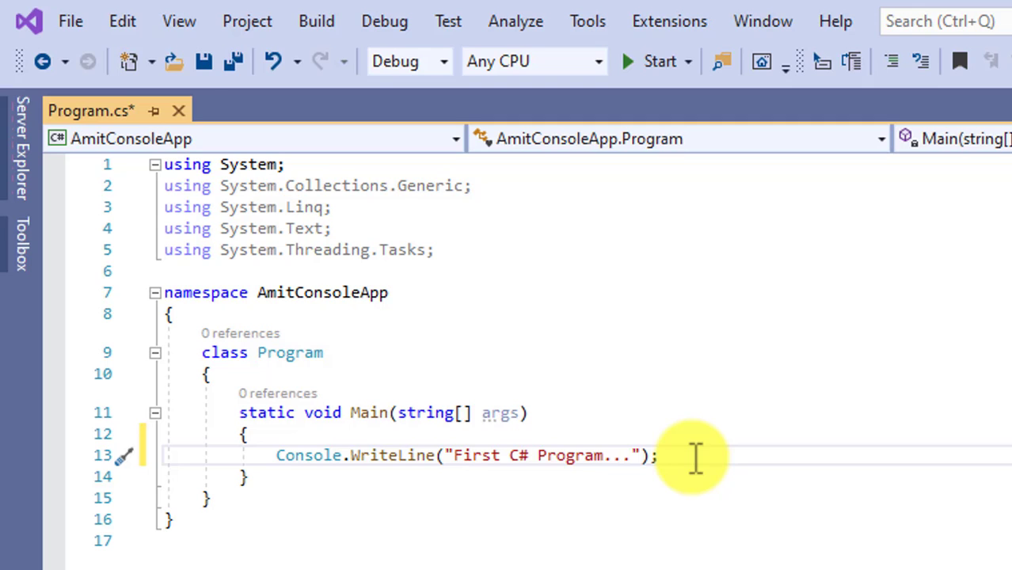
# Save all files of the solution and run the console program with debugging
pyautogui.click(71, 23)
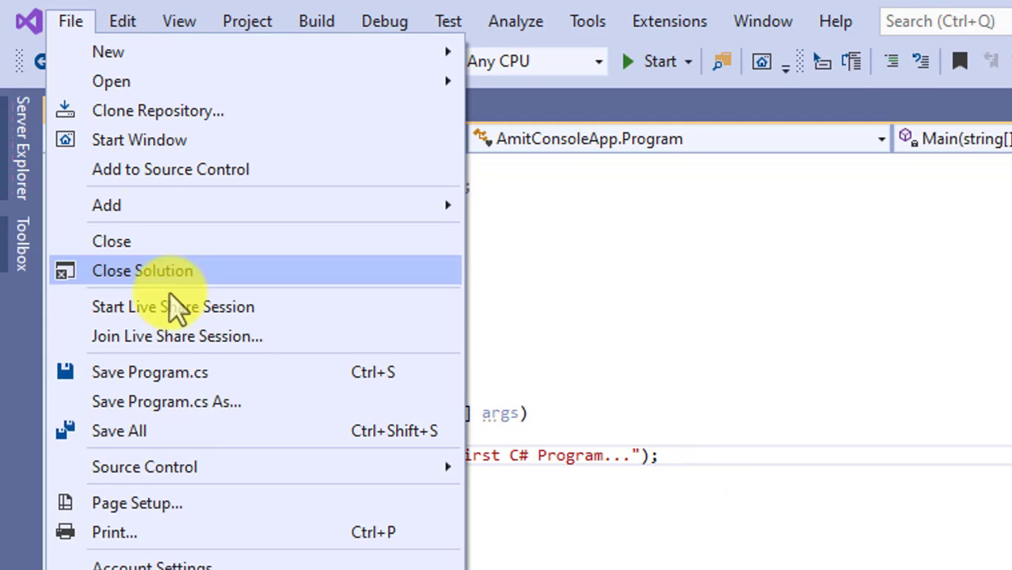
pyautogui.click(225, 429)
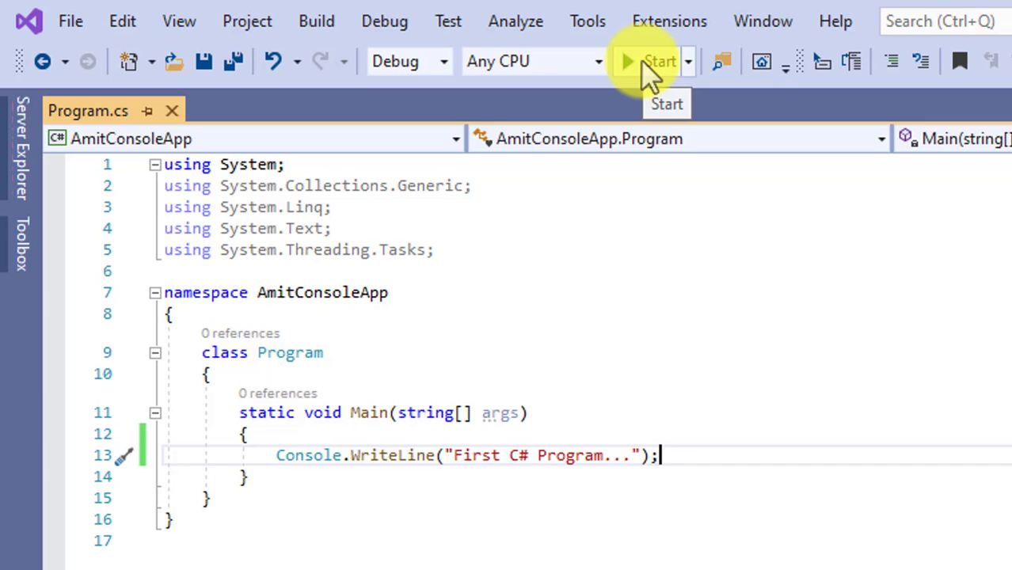
pyautogui.press('F5')
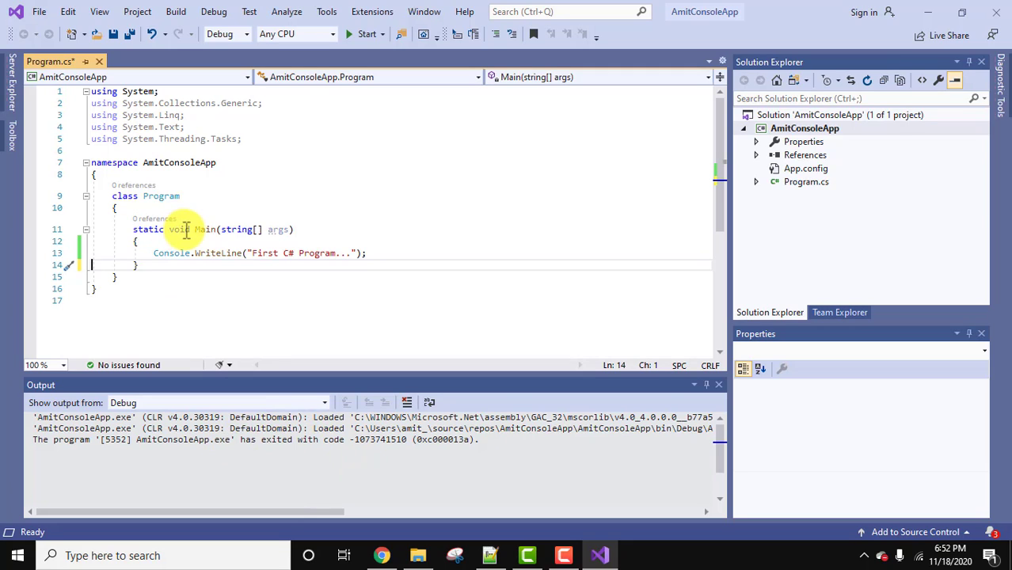
# Add a Console.ReadKey(); statement below the WriteLine statement in Main, separated by a blank line
pyautogui.click(378, 255)
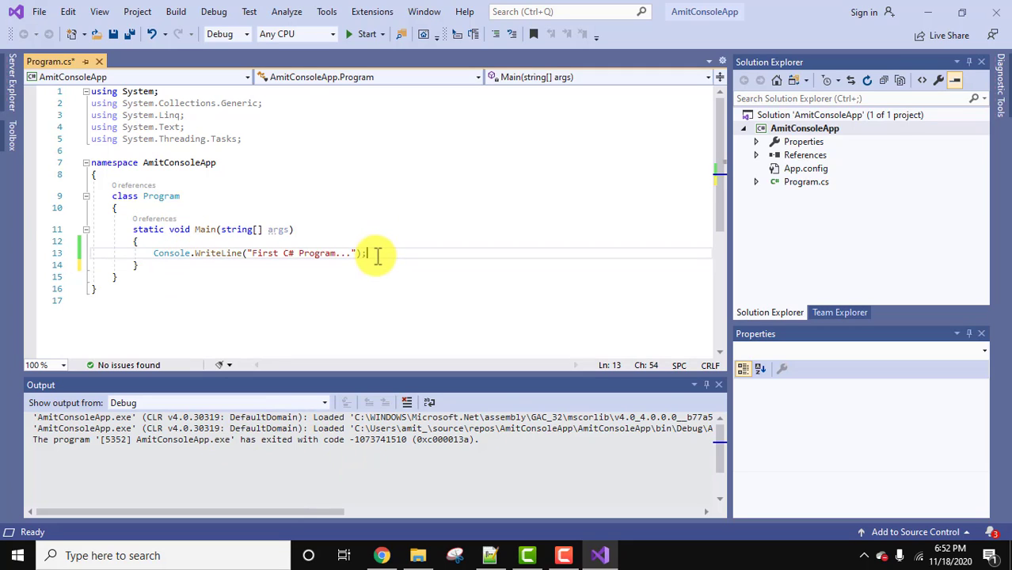
pyautogui.press('Return')
pyautogui.press('Return')
pyautogui.write('Conso')
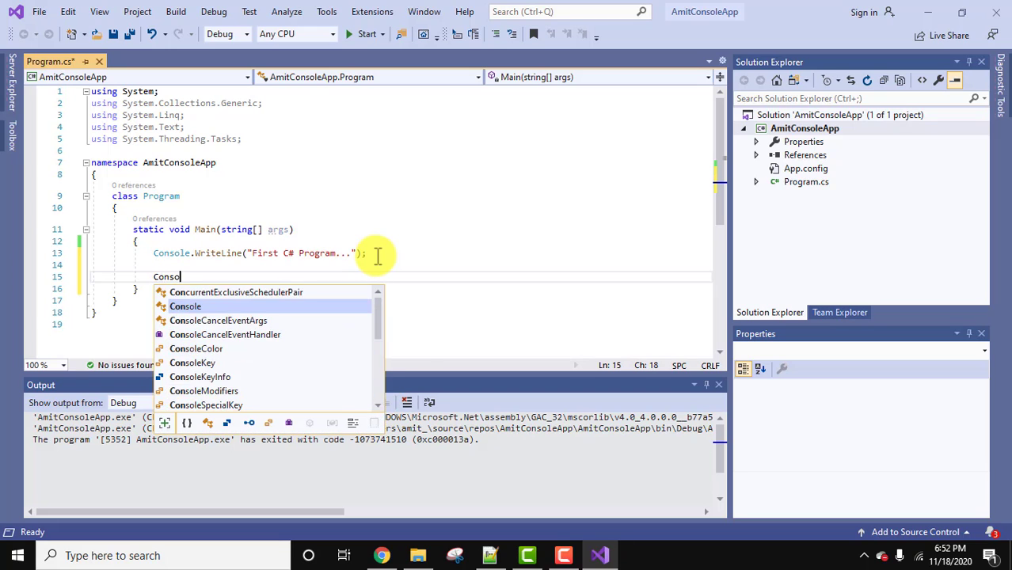
pyautogui.write('le.Read')
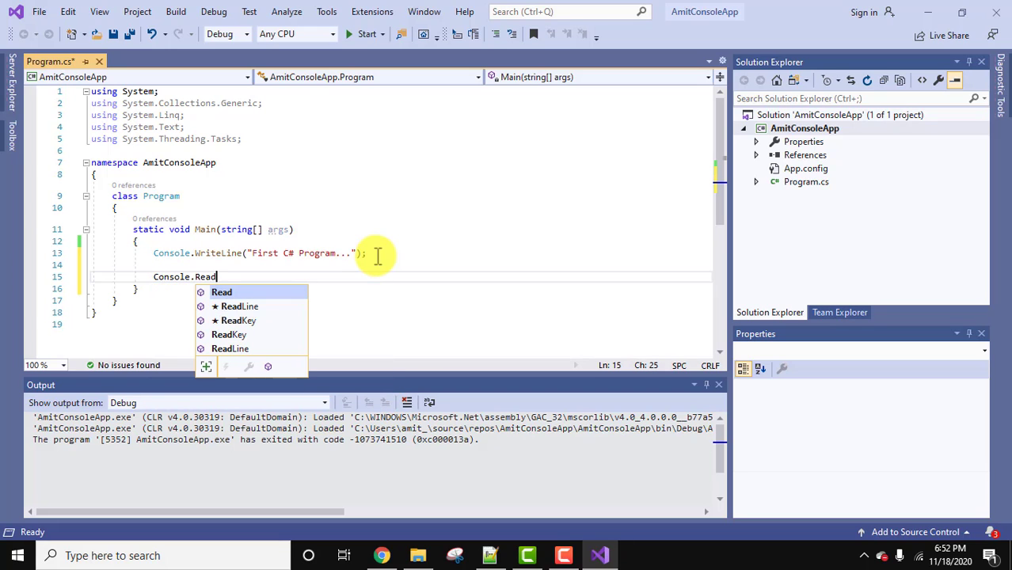
pyautogui.press('Tab')
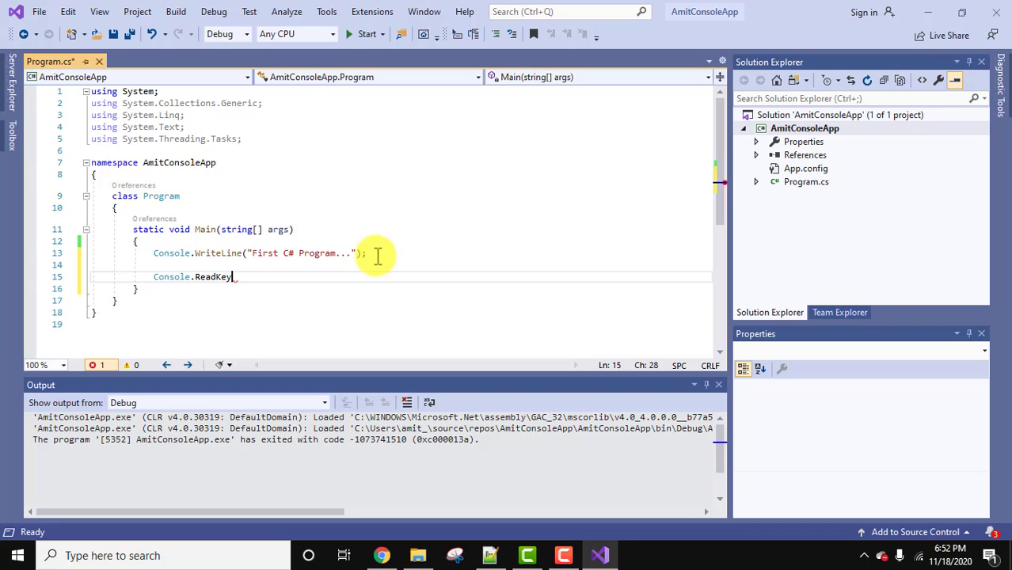
pyautogui.write('();')
pyautogui.click(310, 265)
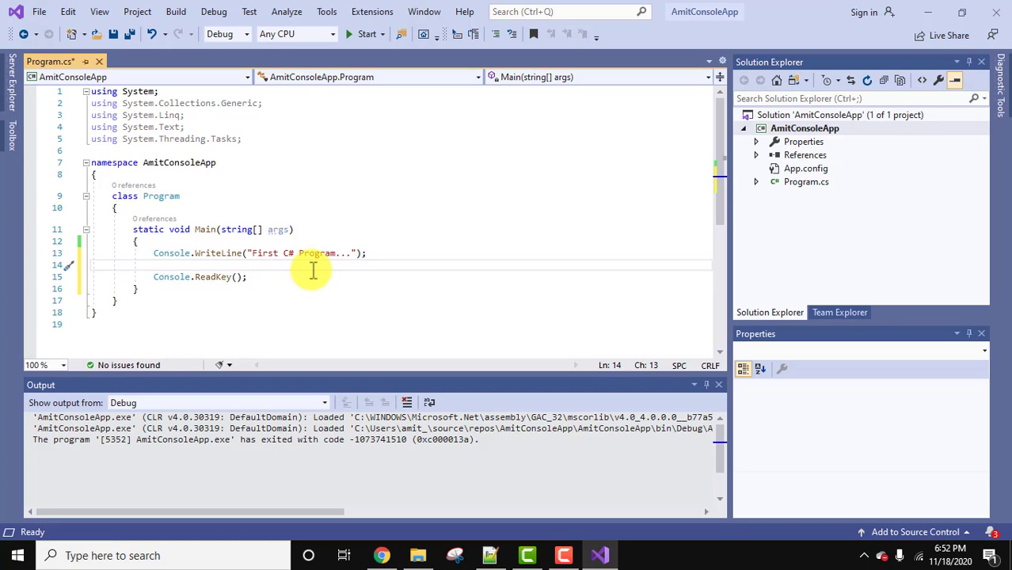
pyautogui.click(285, 276)
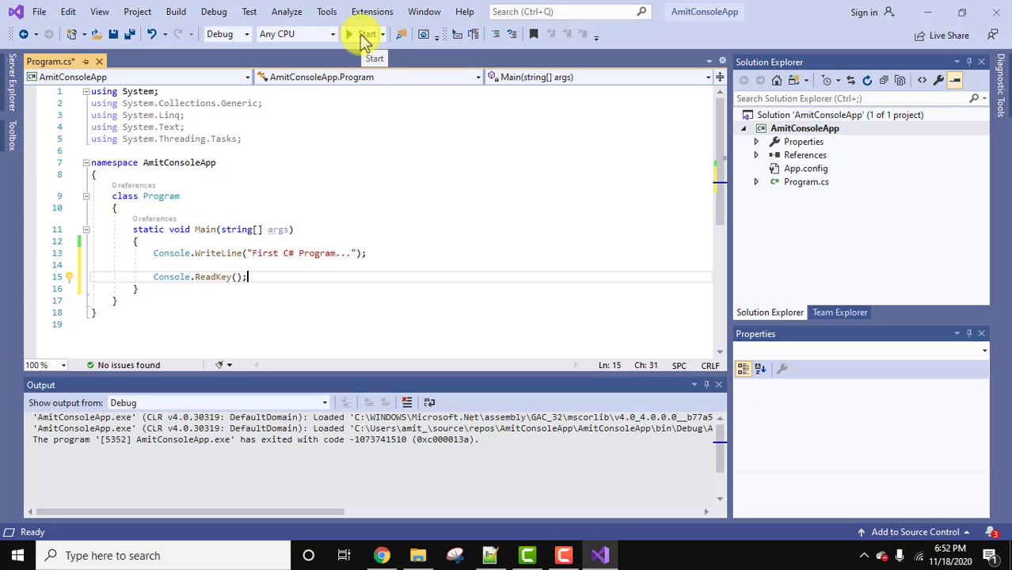
# Run the program again and move its console window aside so the source code can be compared with the output
pyautogui.click(363, 36)
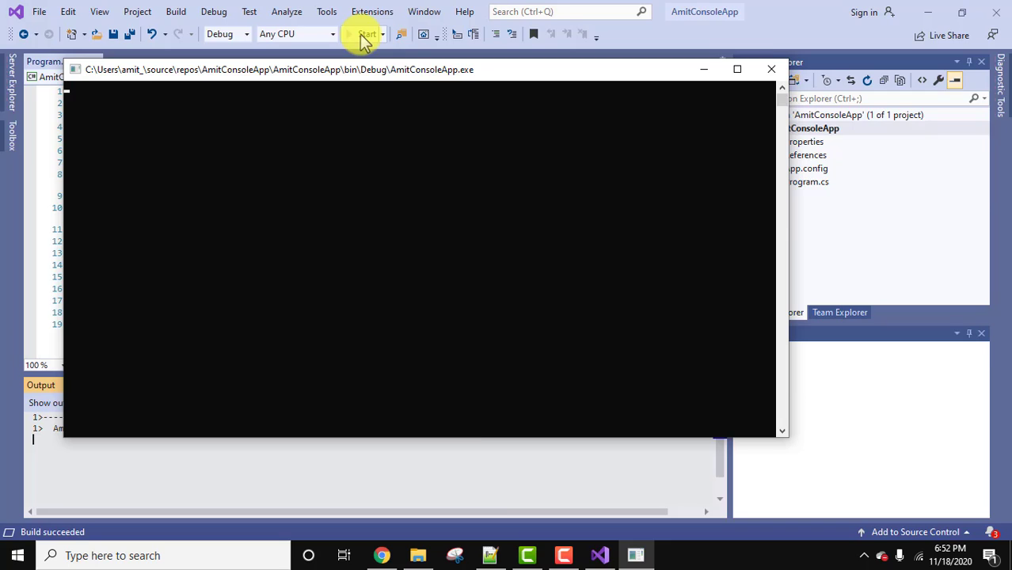
pyautogui.moveTo(347, 78); pyautogui.dragTo(633, 119)
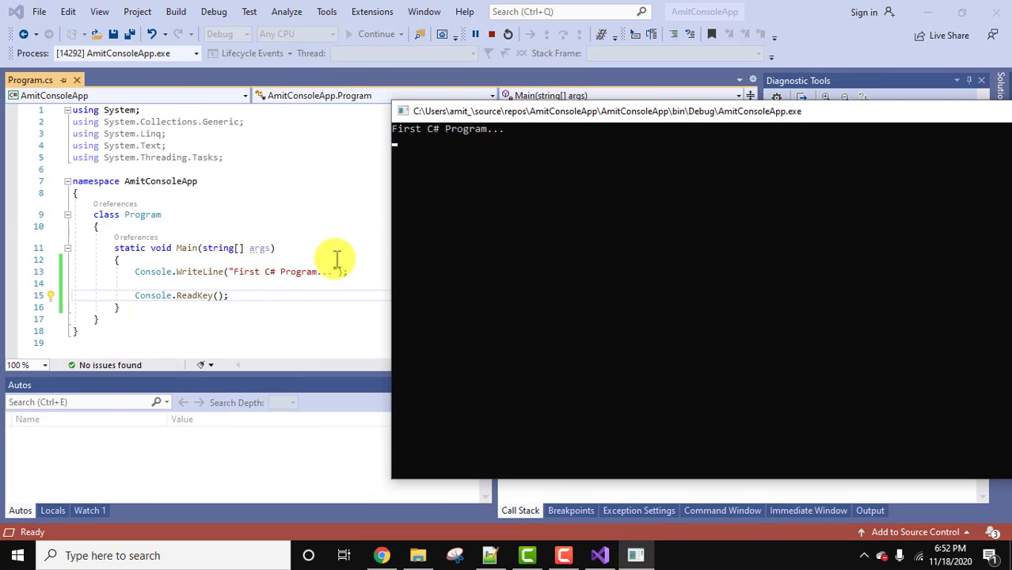